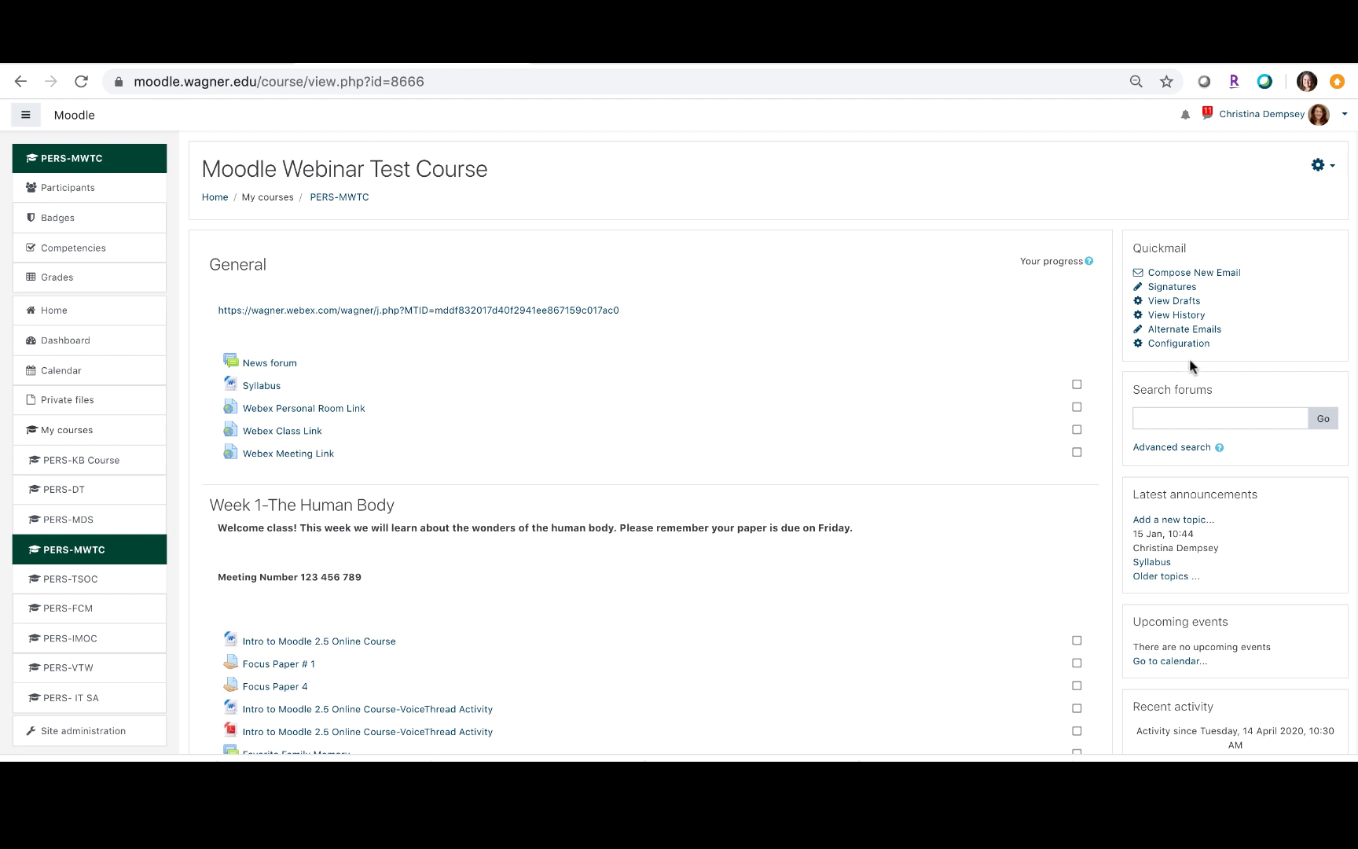
# Go to the PERS-MWTC Groups page through the course administration's Users section.
pyautogui.click(1324, 166)
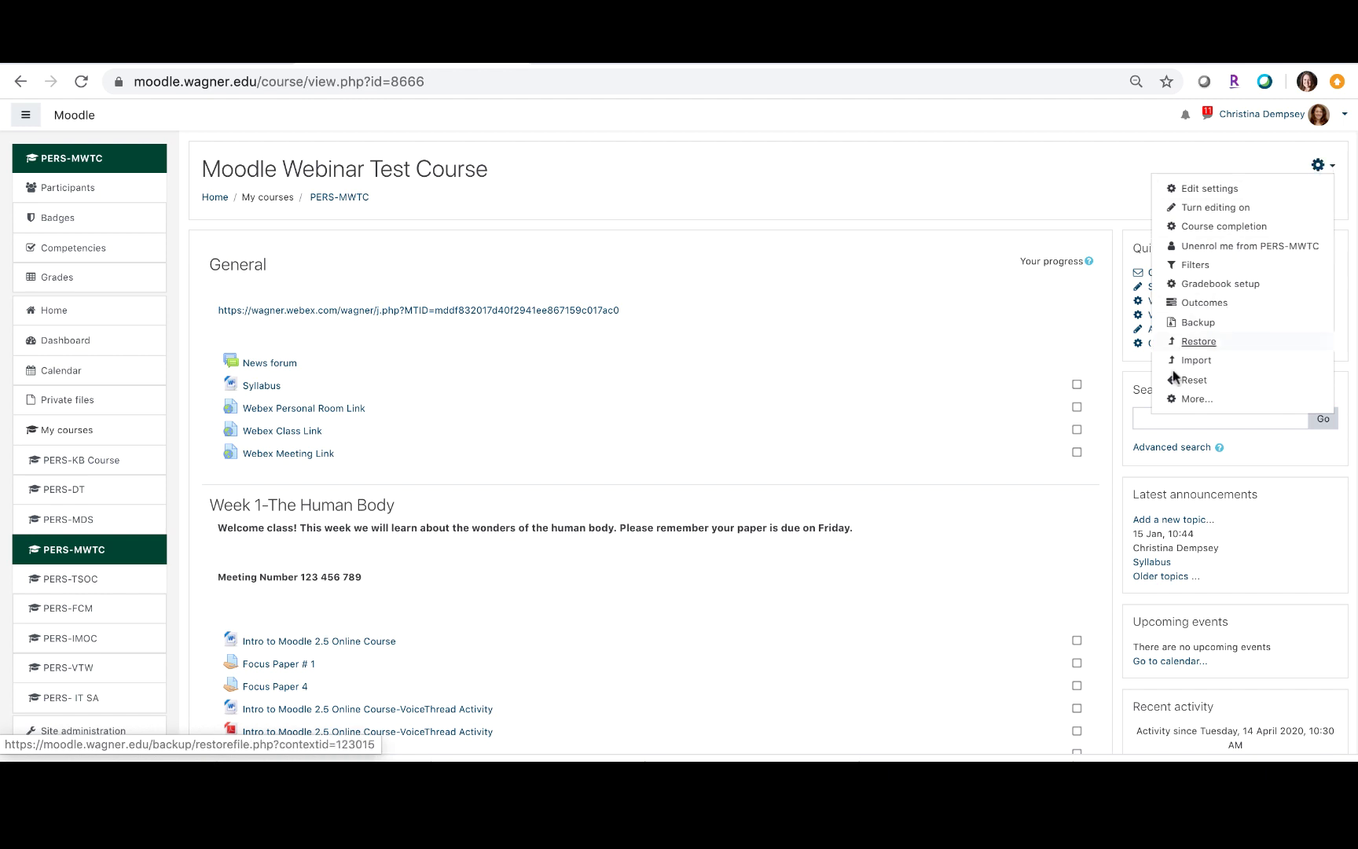
pyautogui.click(1195, 398)
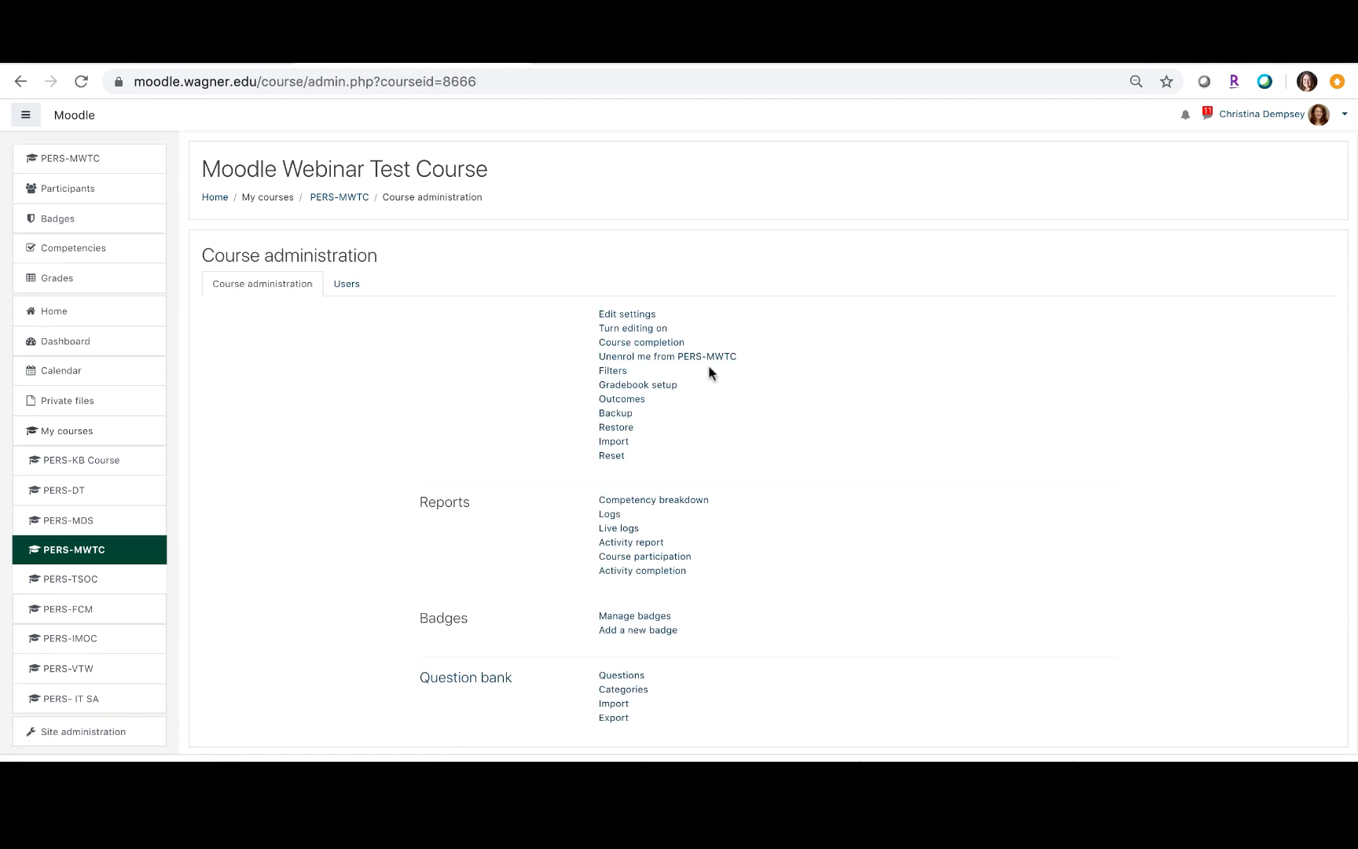
pyautogui.click(345, 292)
pyautogui.click(625, 329)
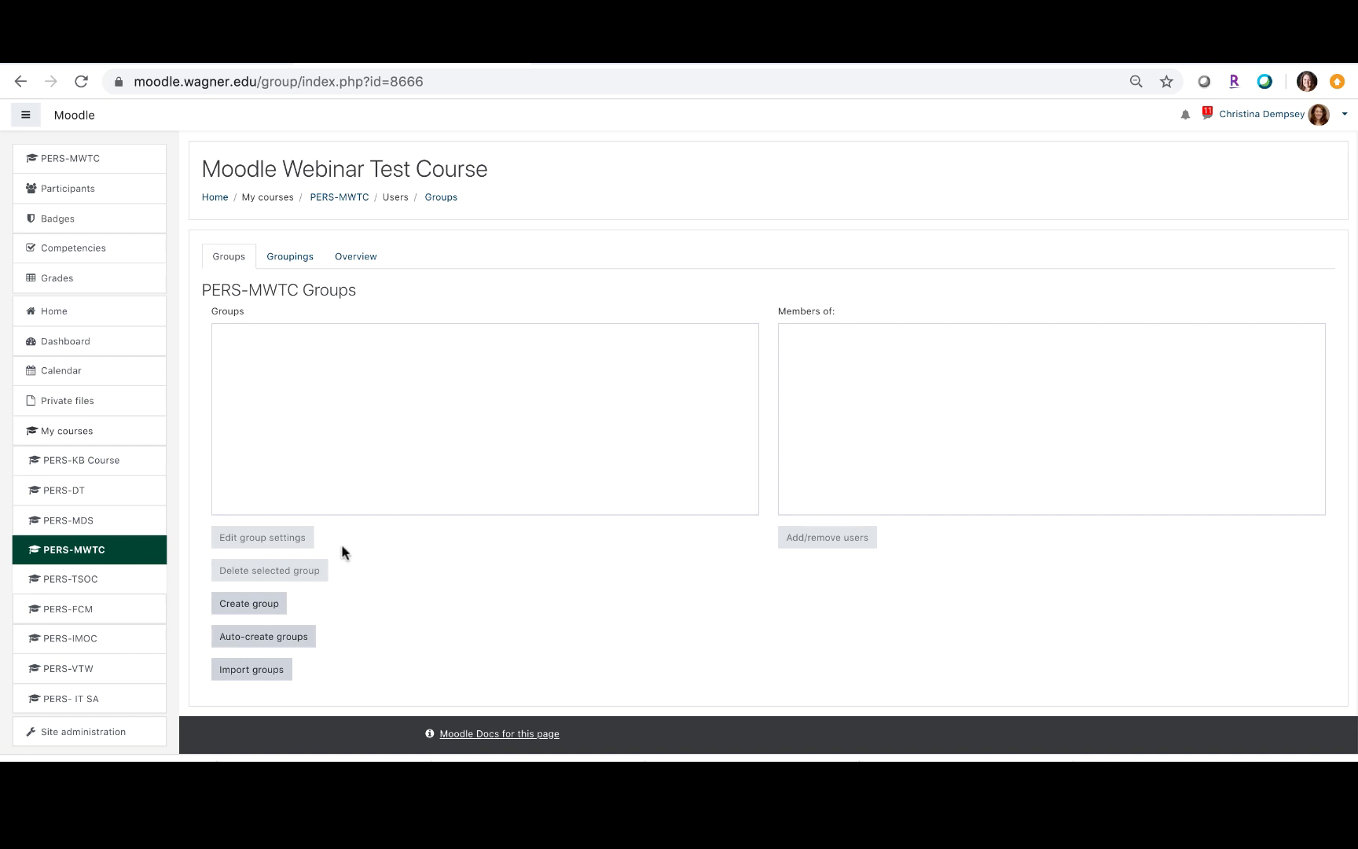
# Create a new group named 'Group A' and save it.
pyautogui.click(265, 613)
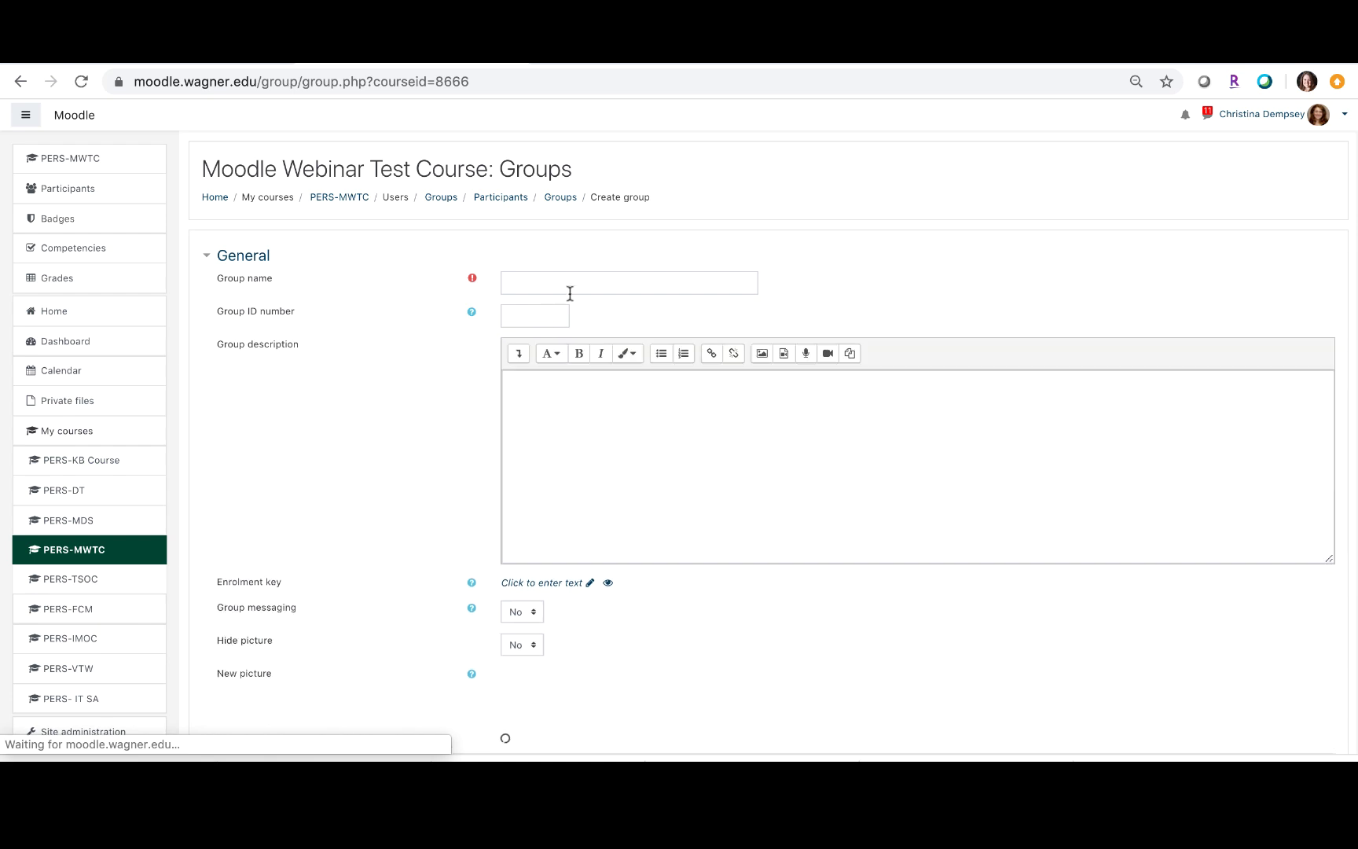
pyautogui.click(578, 286)
pyautogui.write('Gro')
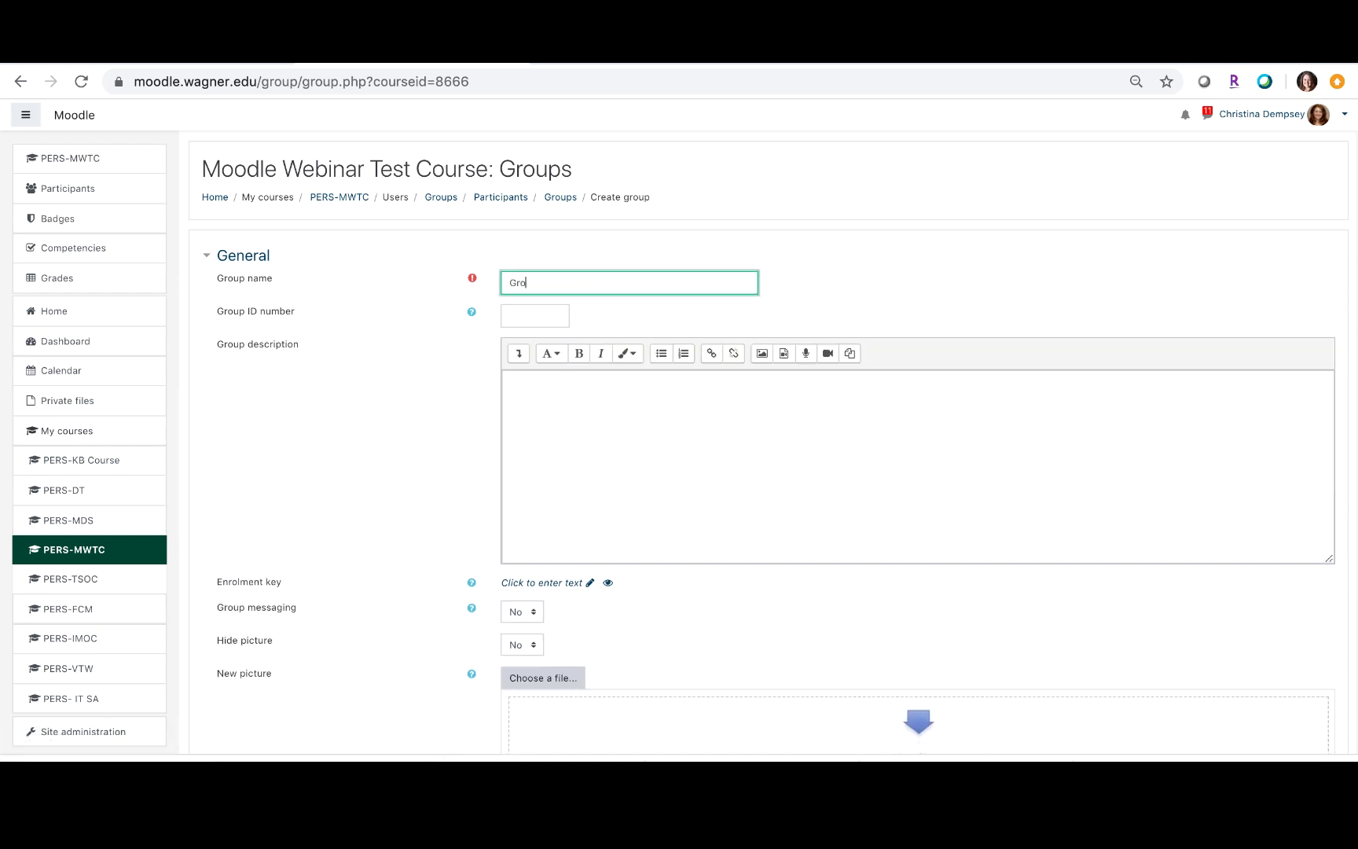
pyautogui.write('up A')
pyautogui.scroll(-1, 565, 406)
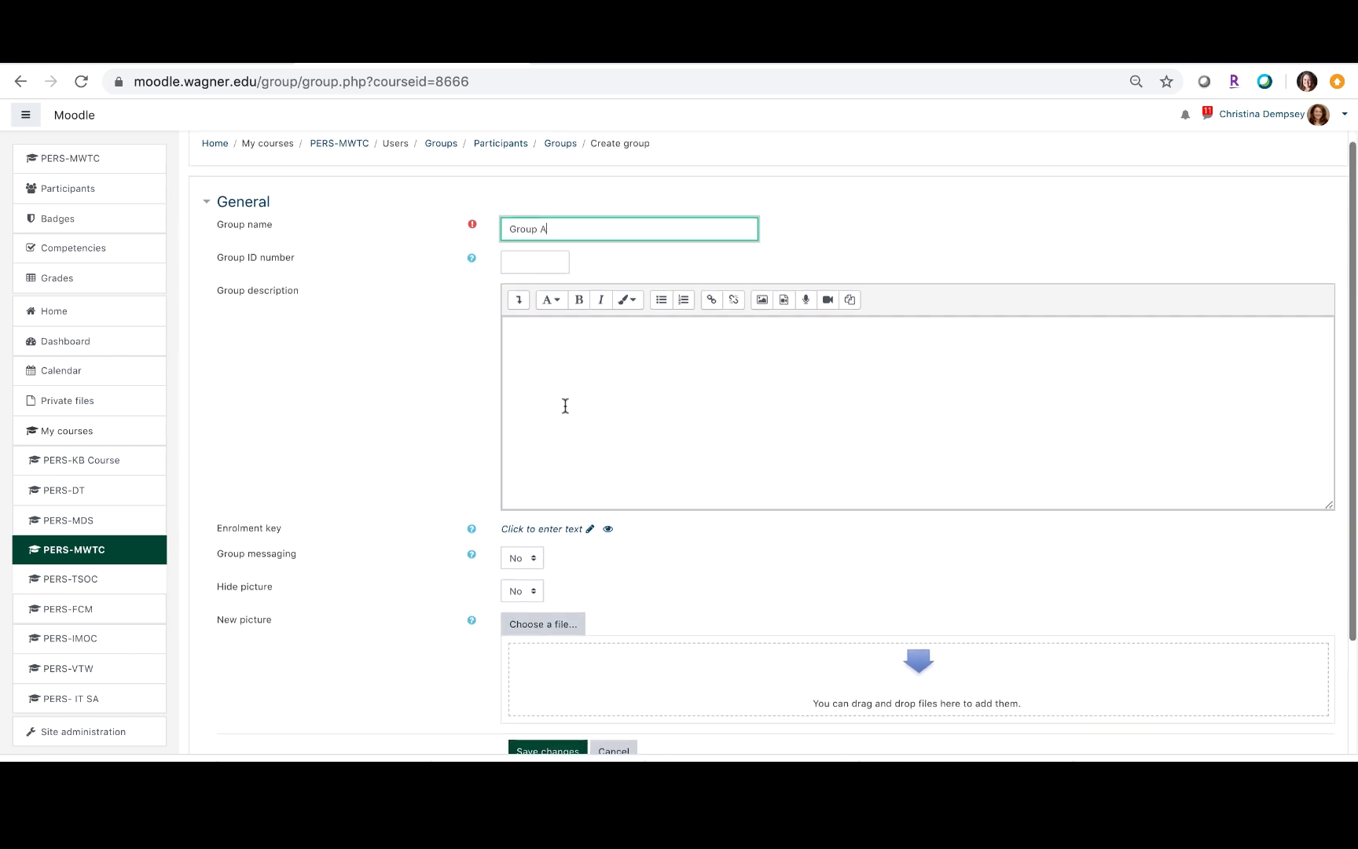
pyautogui.scroll(-2, 564, 408)
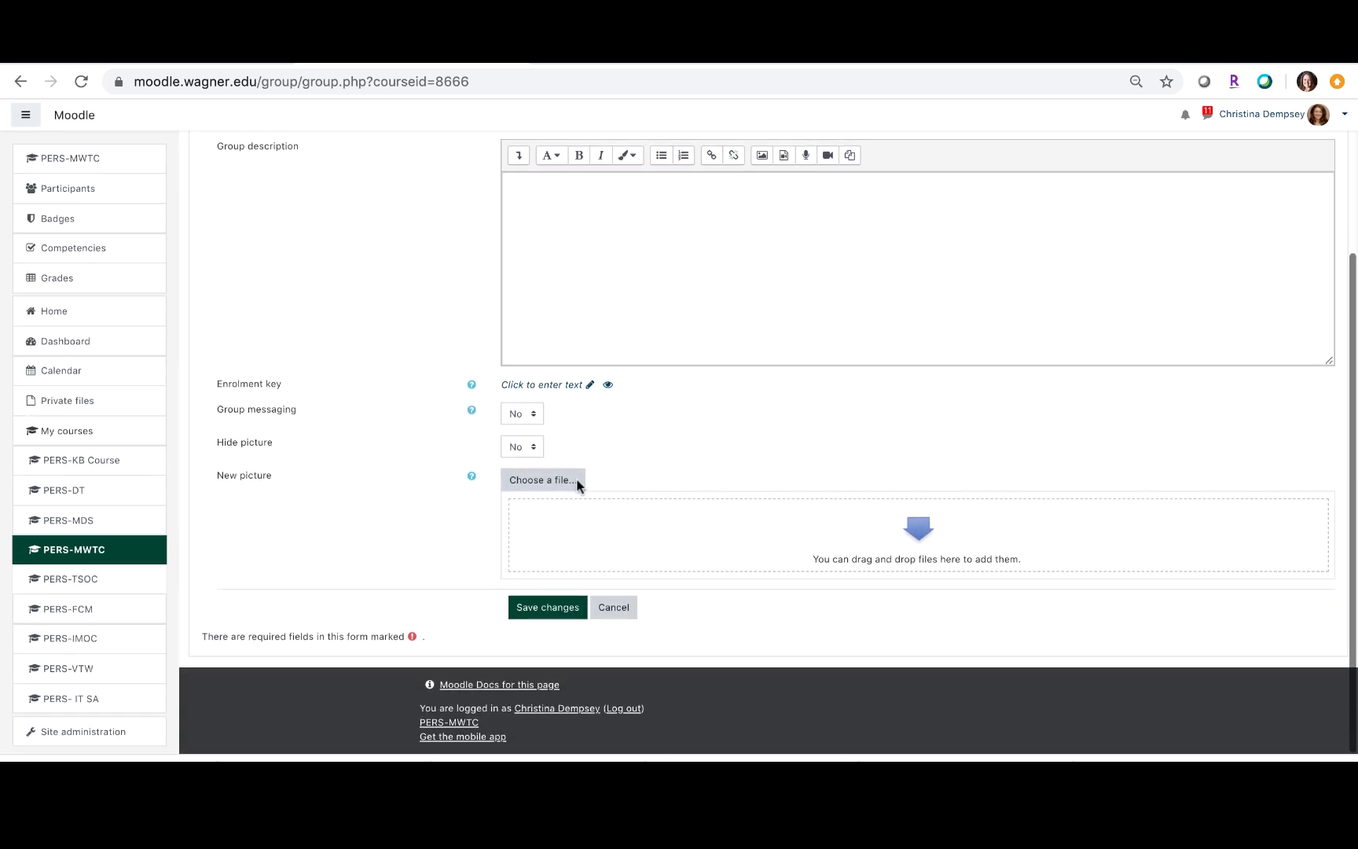
pyautogui.scroll(4, 582, 512)
pyautogui.scroll(-4, 548, 287)
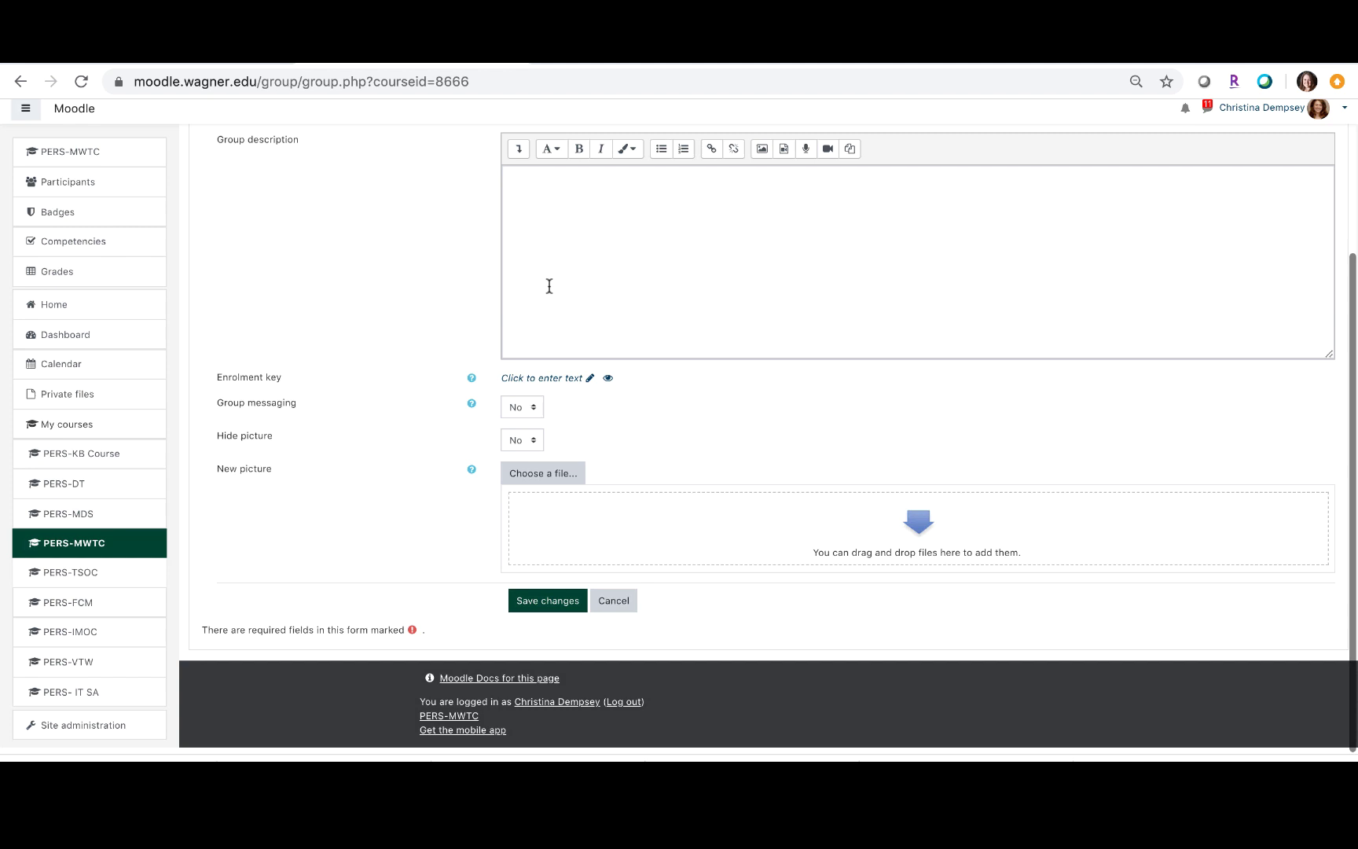
pyautogui.click(532, 619)
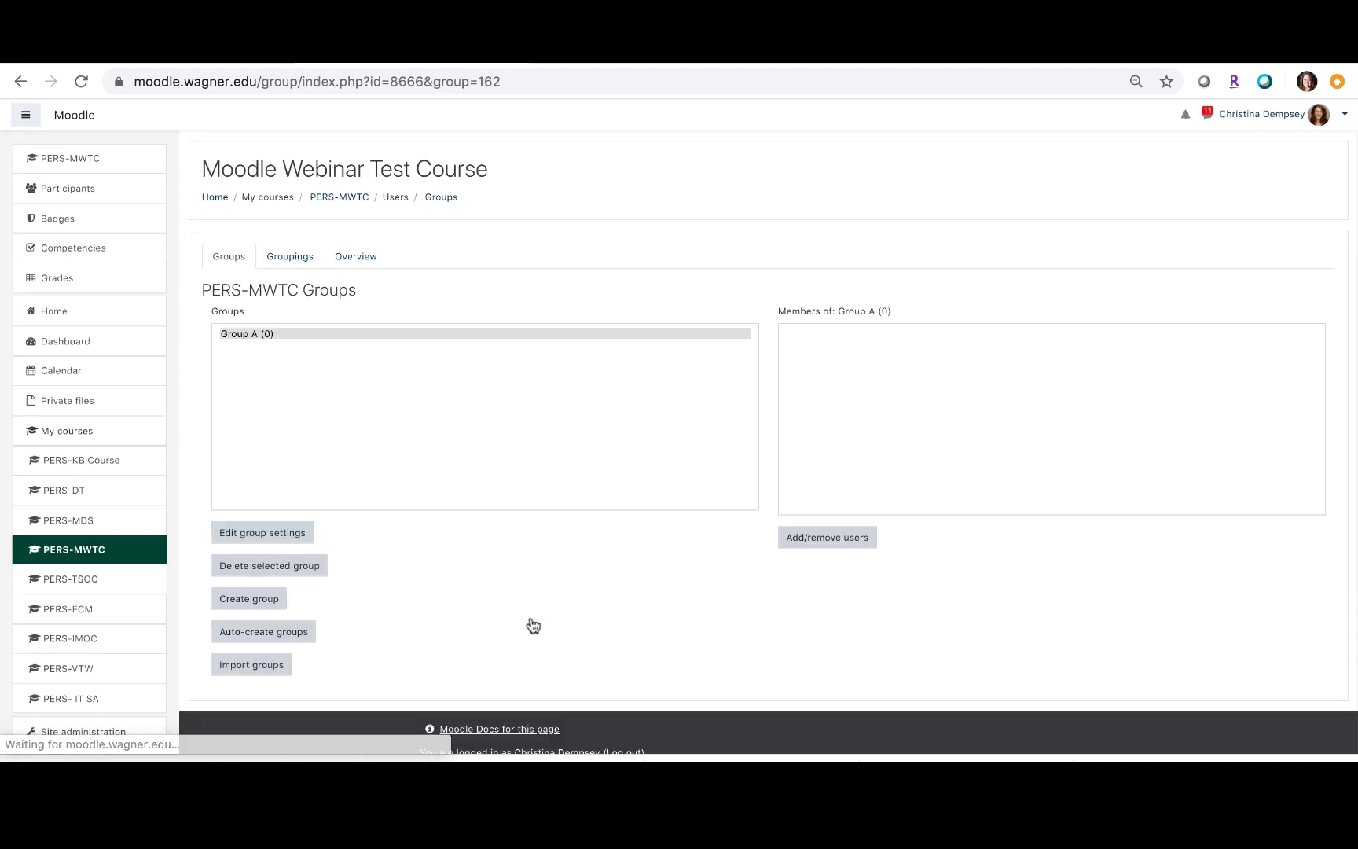
# Create and save 'Group B', then start a third group for 'Group C'.
pyautogui.click(260, 598)
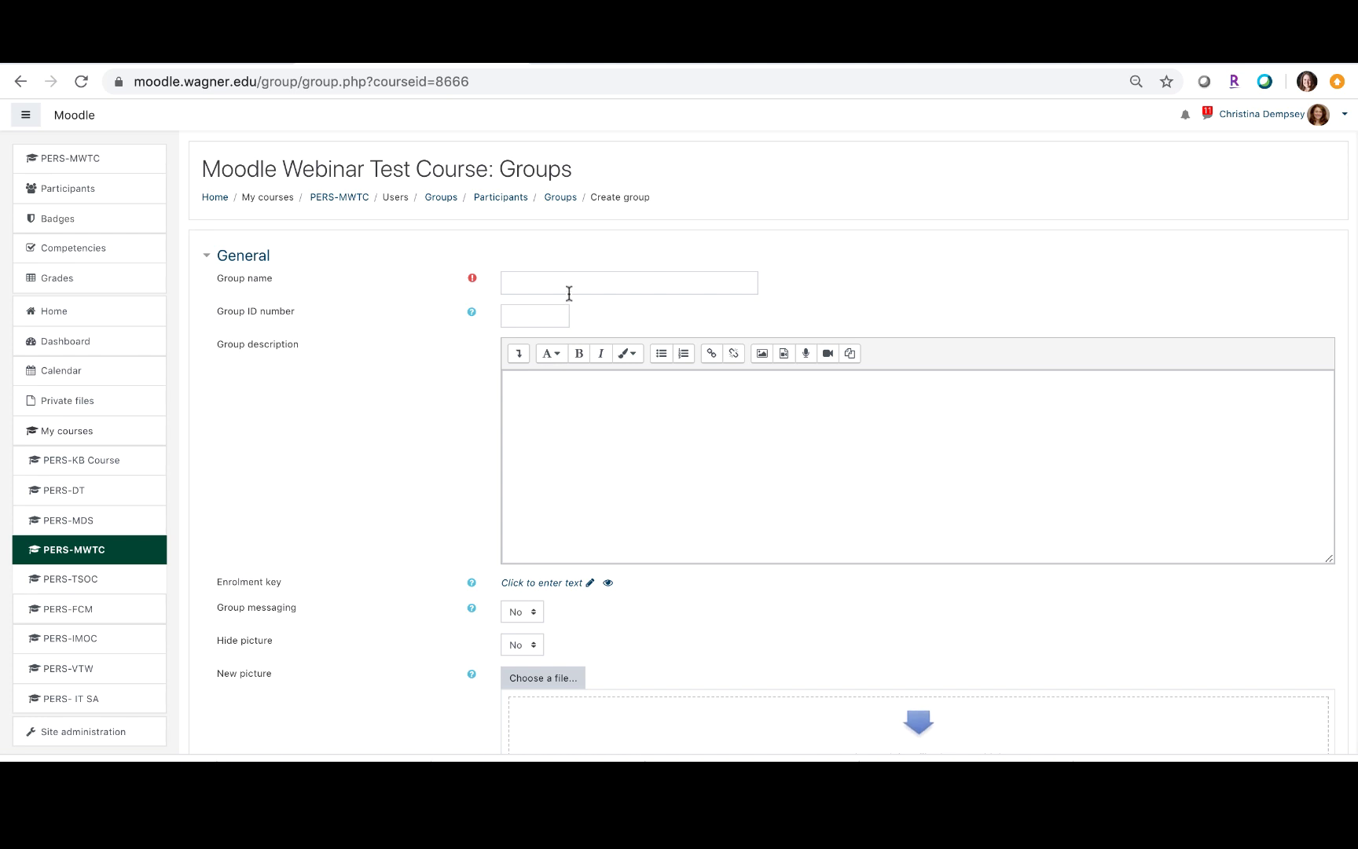
pyautogui.click(570, 291)
pyautogui.write('Group B')
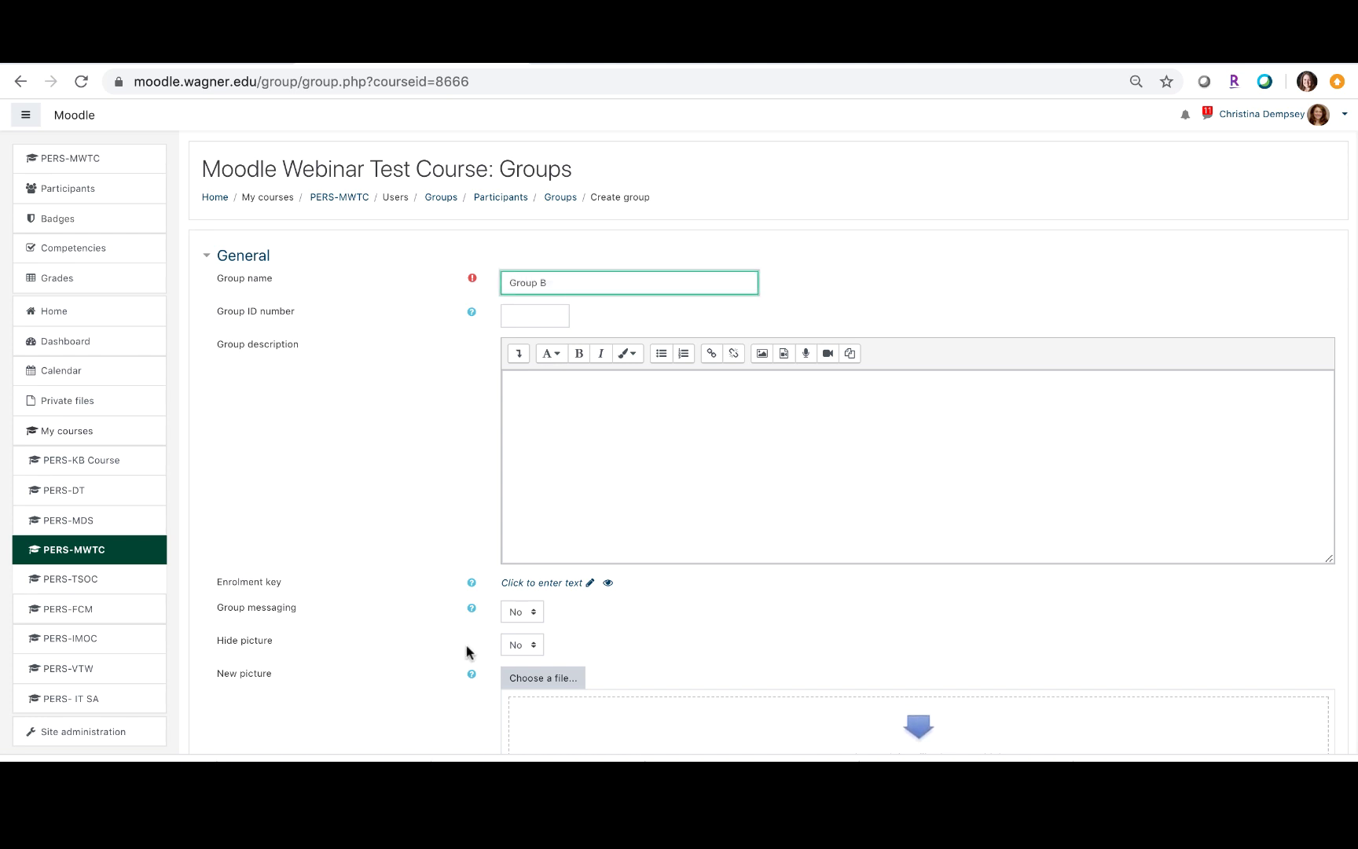
pyautogui.scroll(-3, 540, 727)
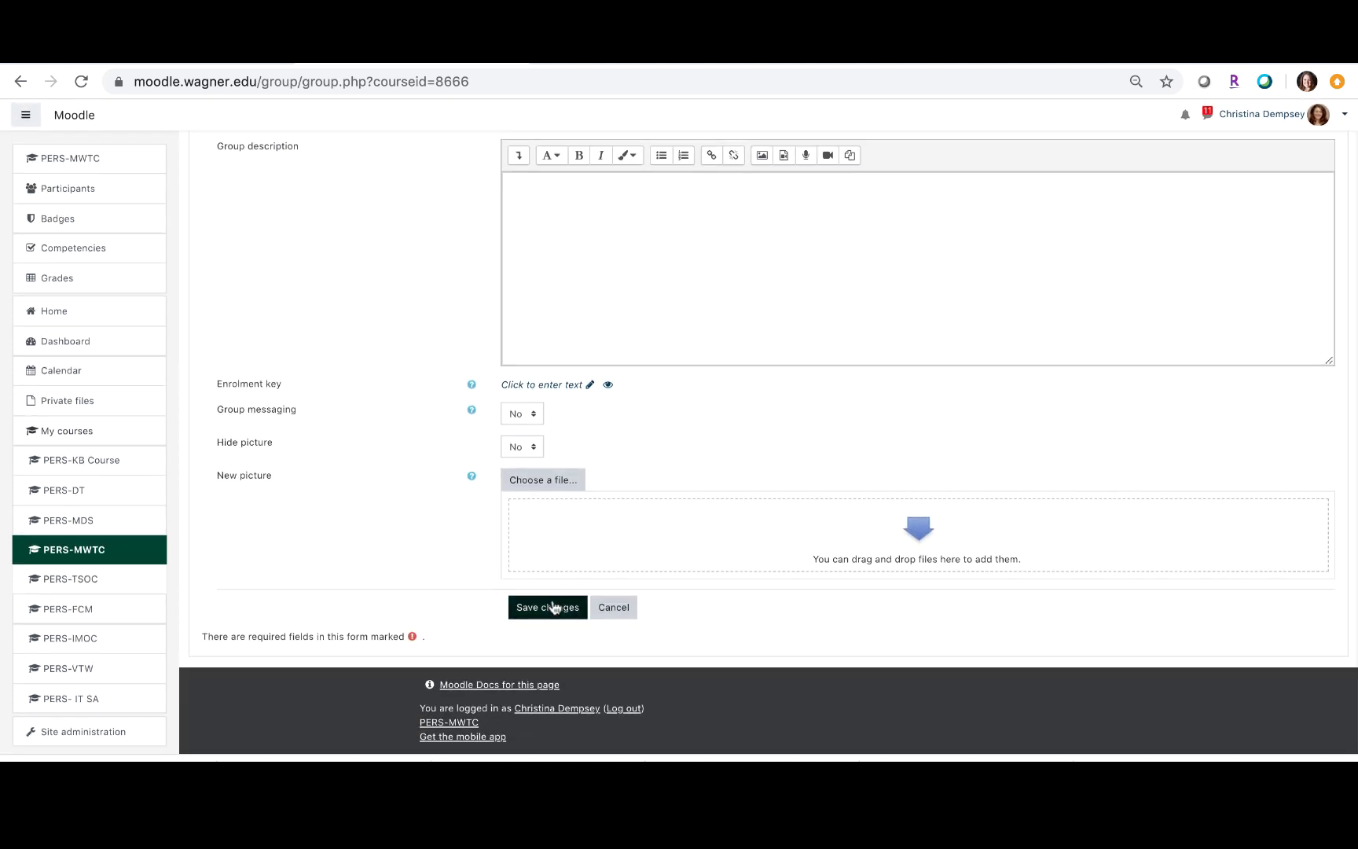
pyautogui.click(553, 607)
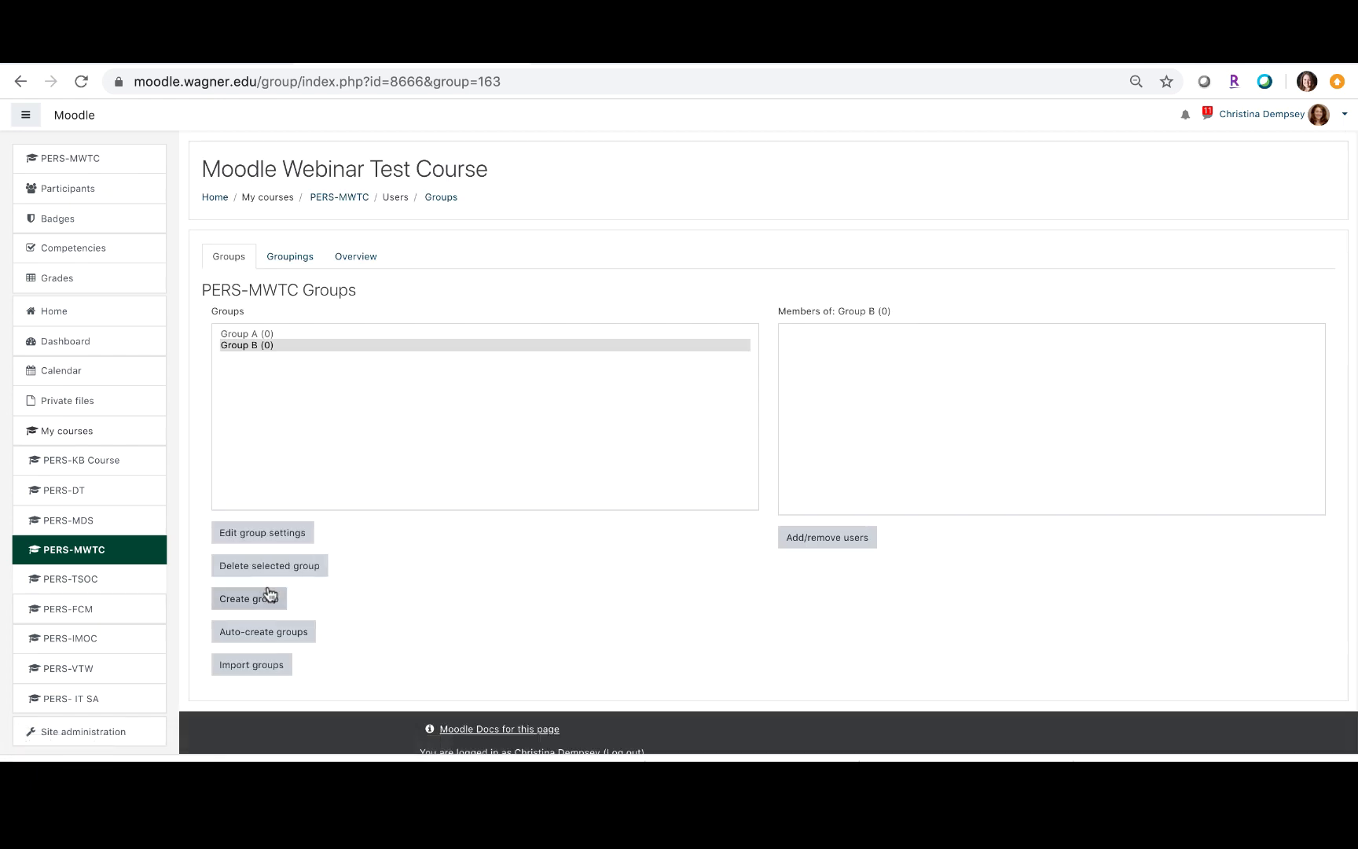
pyautogui.click(268, 596)
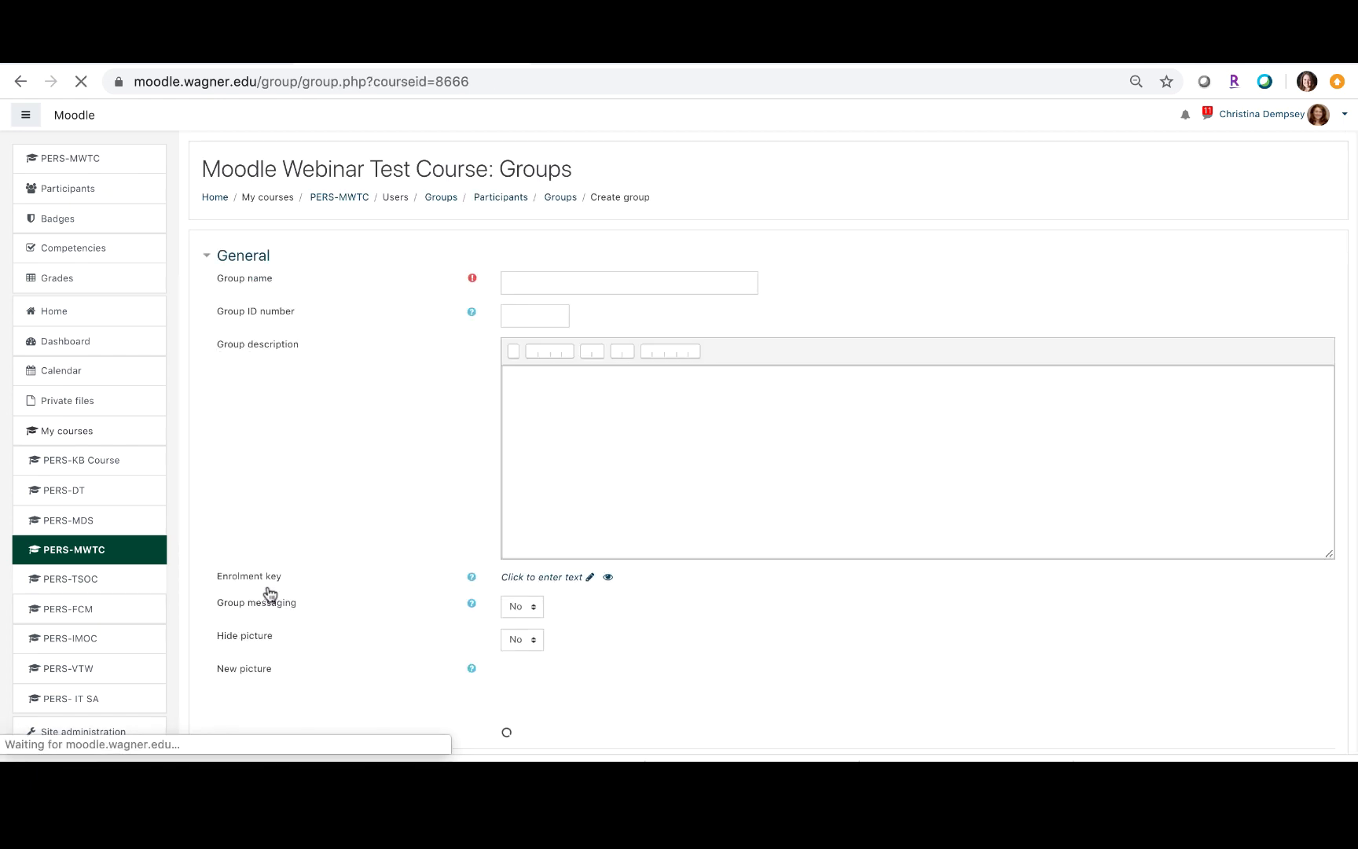
pyautogui.click(565, 290)
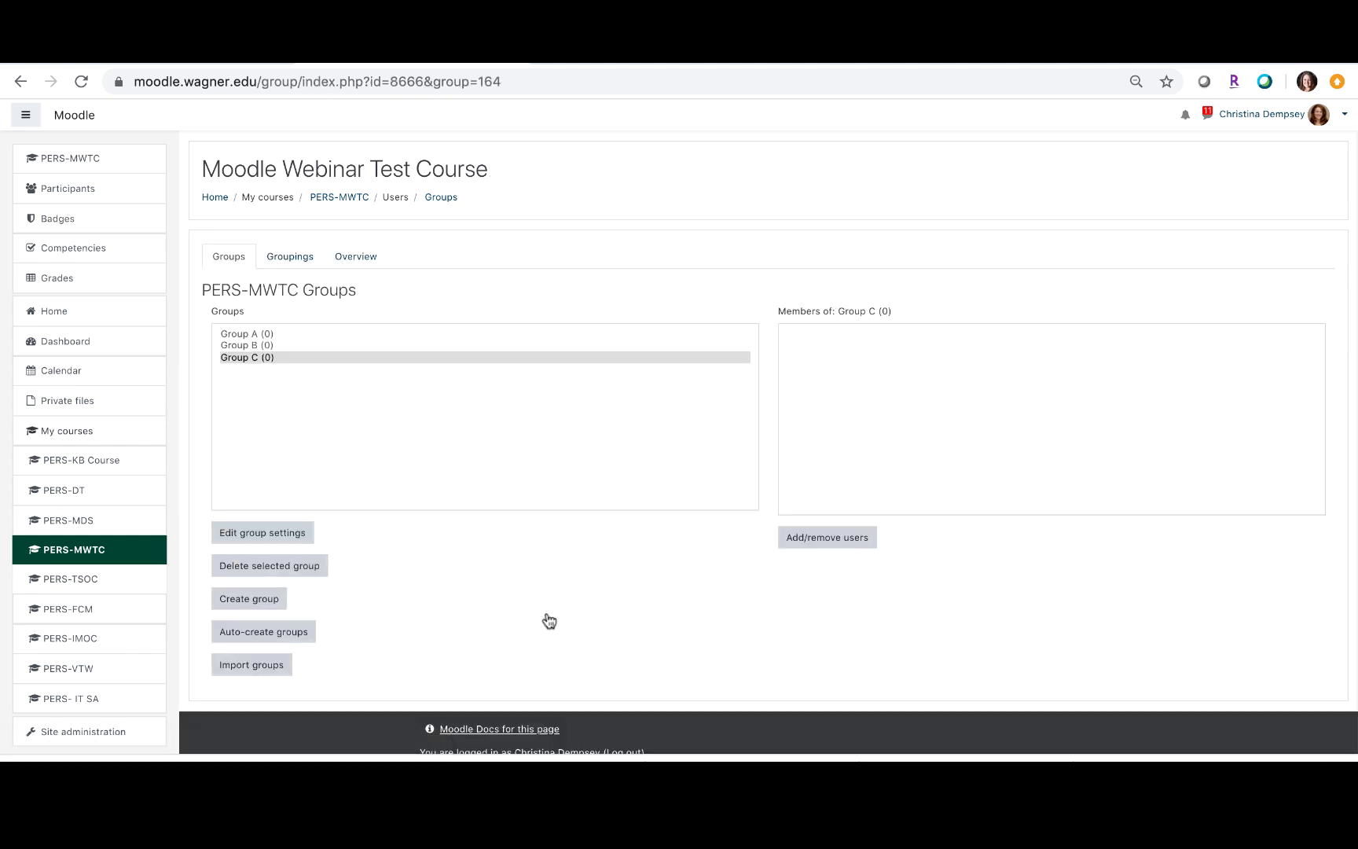
# Add two students from Potential members to Group A and return to the groups list.
pyautogui.click(463, 334)
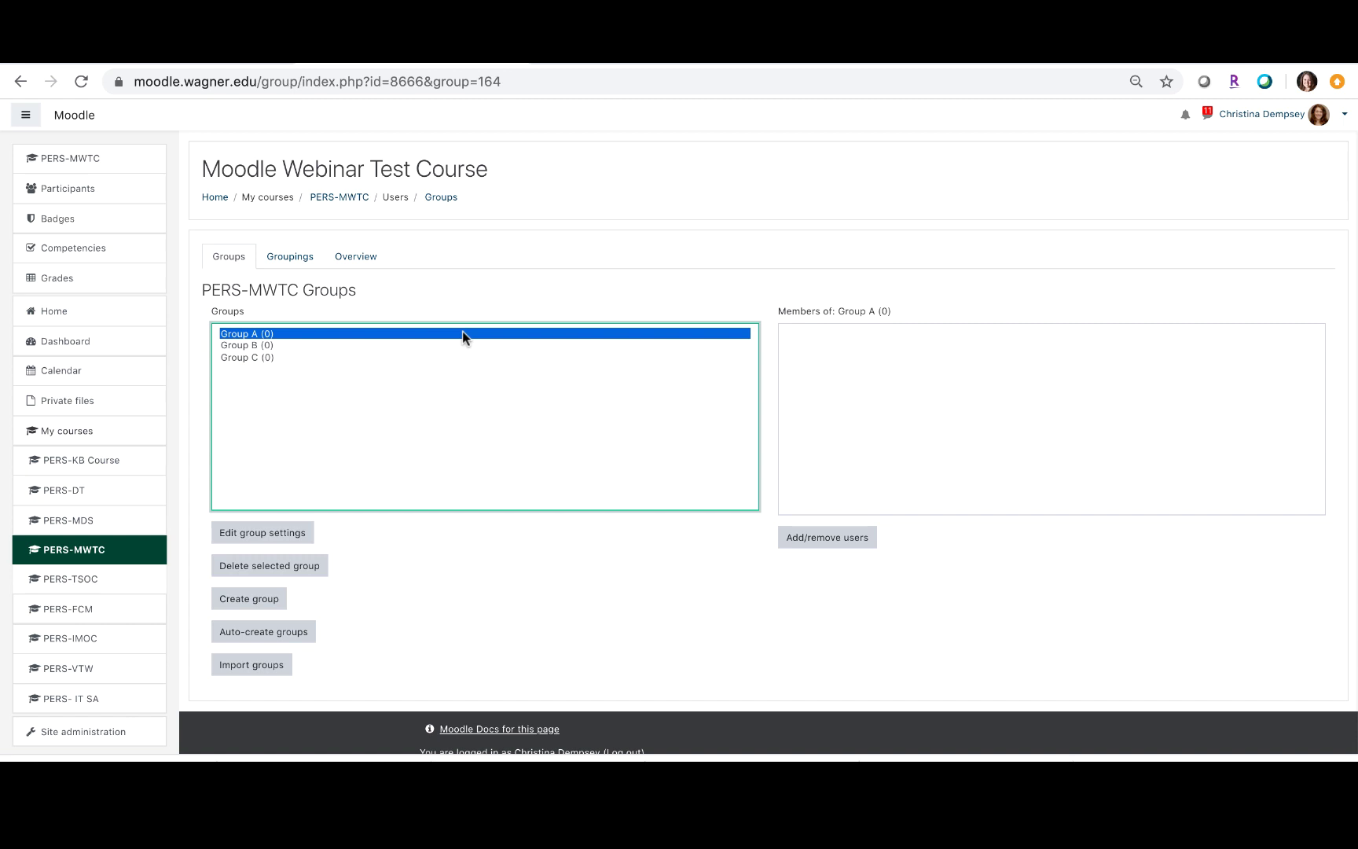
pyautogui.click(800, 537)
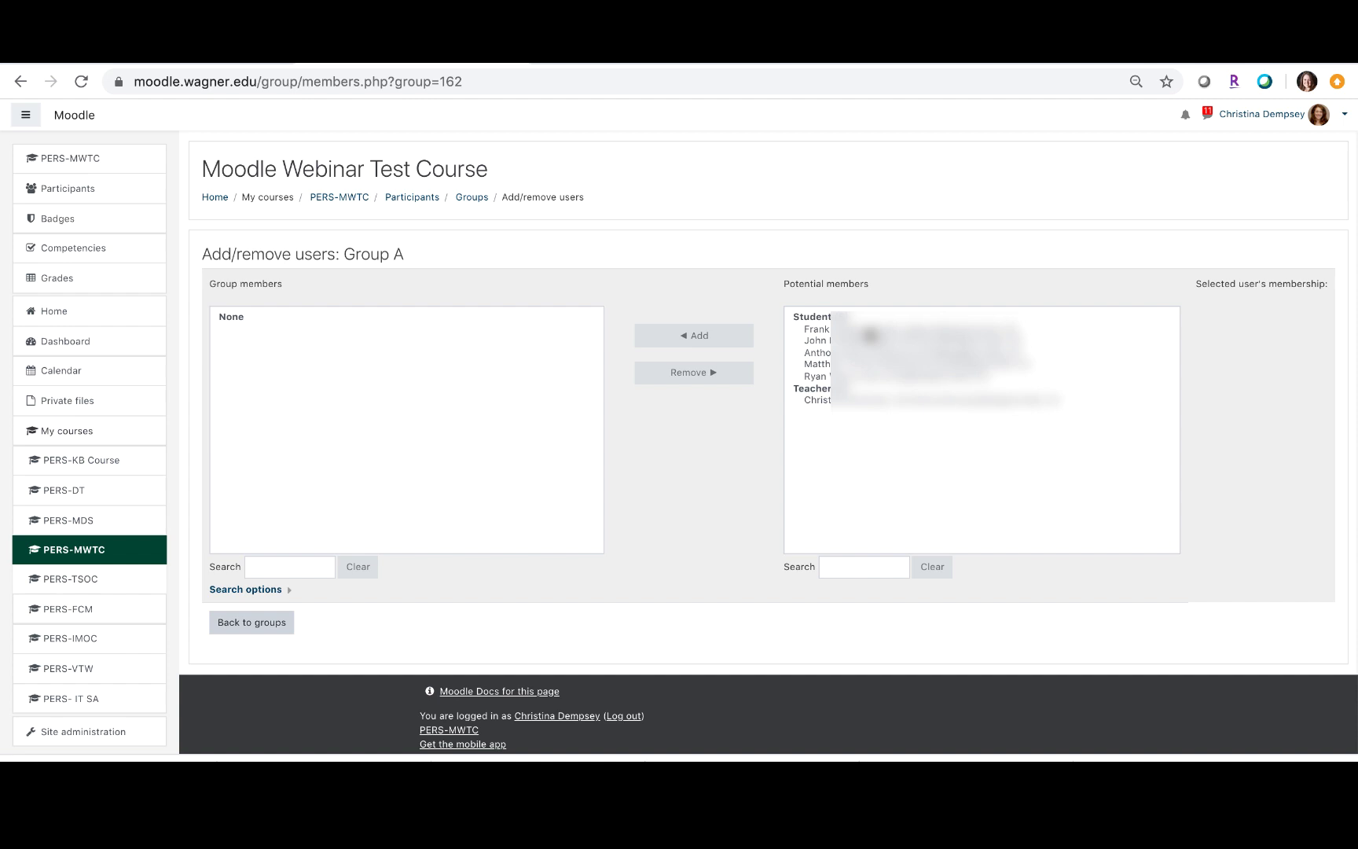
pyautogui.click(869, 330)
pyautogui.keyDown('shift'); pyautogui.click(870, 341); pyautogui.keyUp('shift')
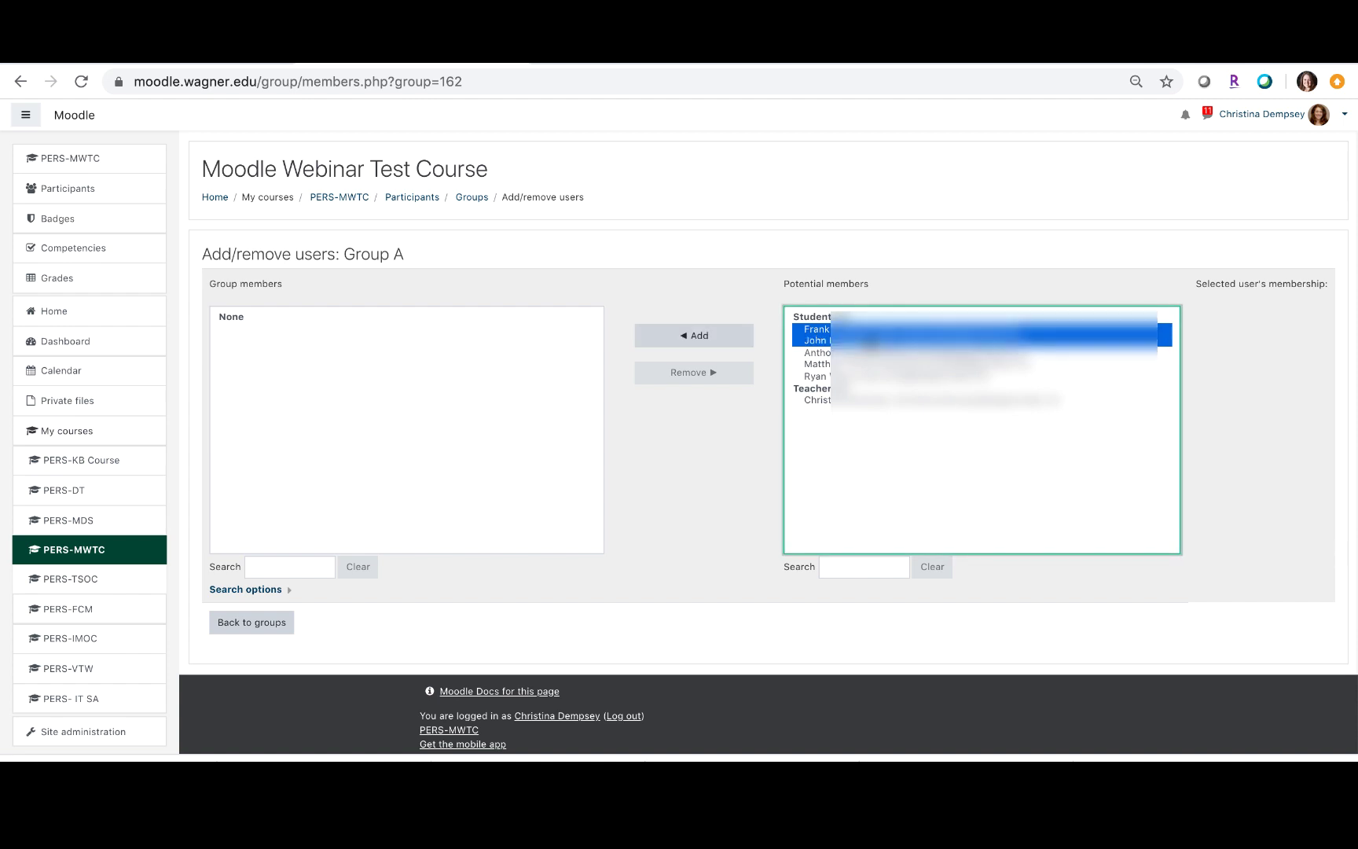
pyautogui.click(679, 336)
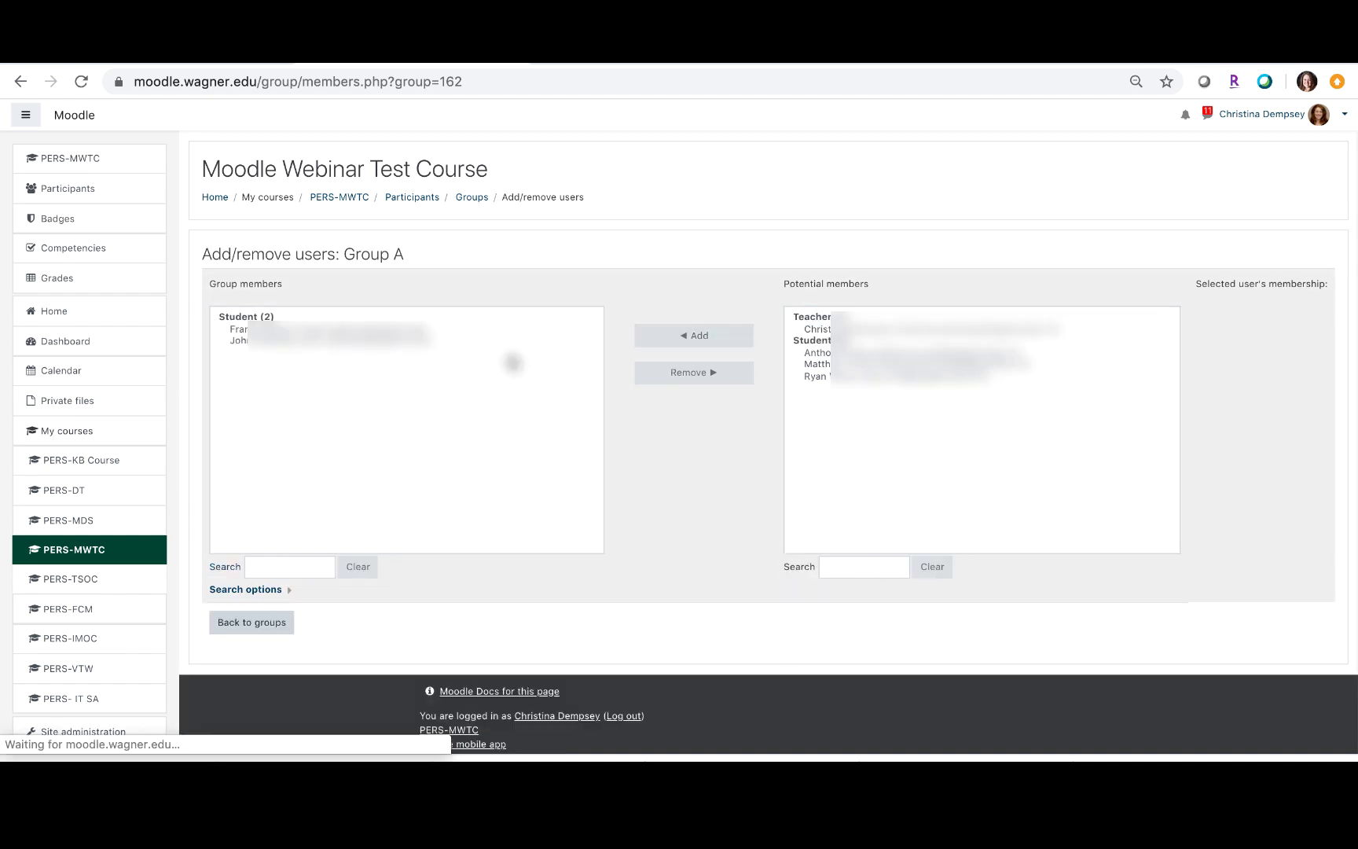
pyautogui.click(266, 637)
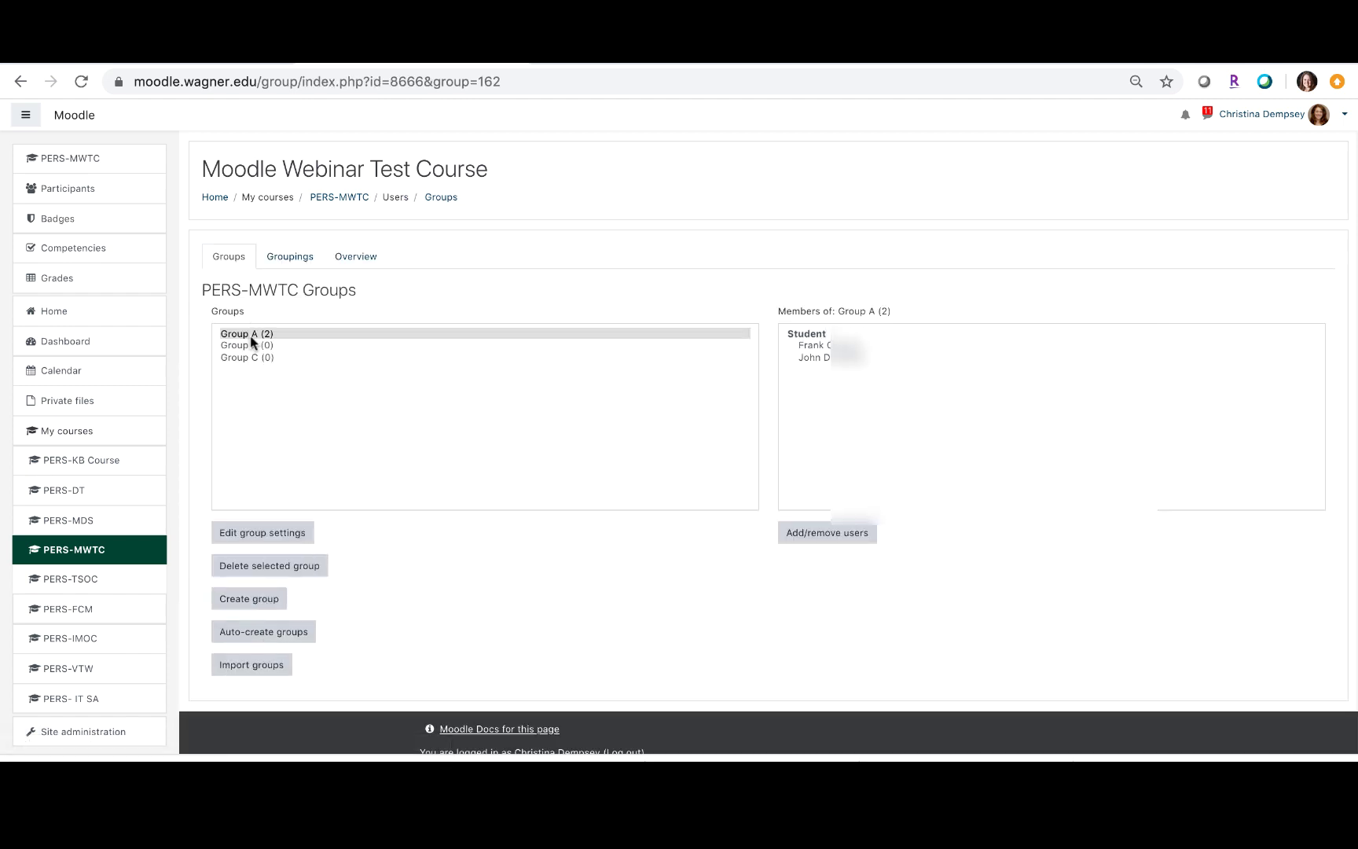
# Add two other students from Potential members to Group B and return to the groups list.
pyautogui.click(249, 346)
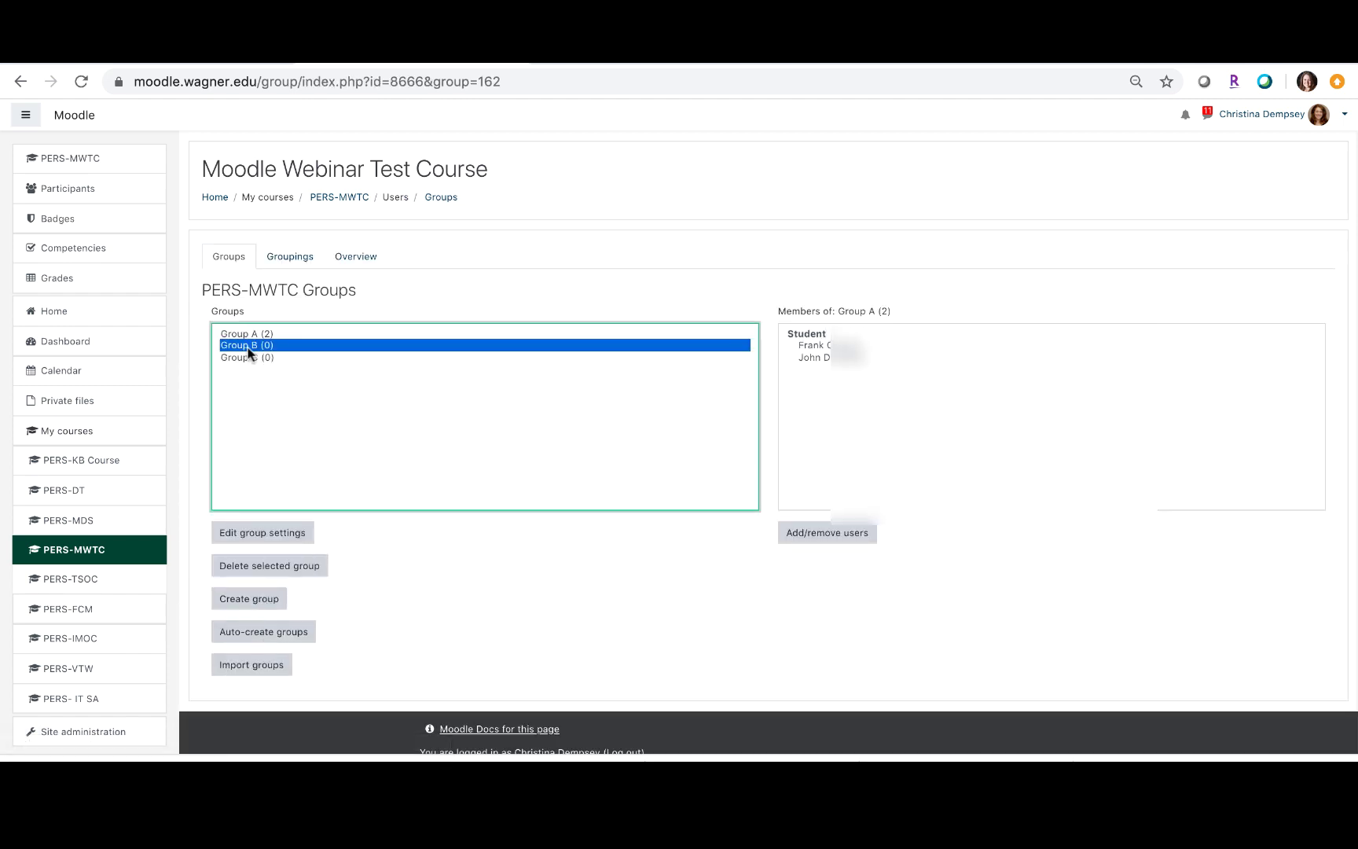
pyautogui.click(841, 538)
pyautogui.click(868, 353)
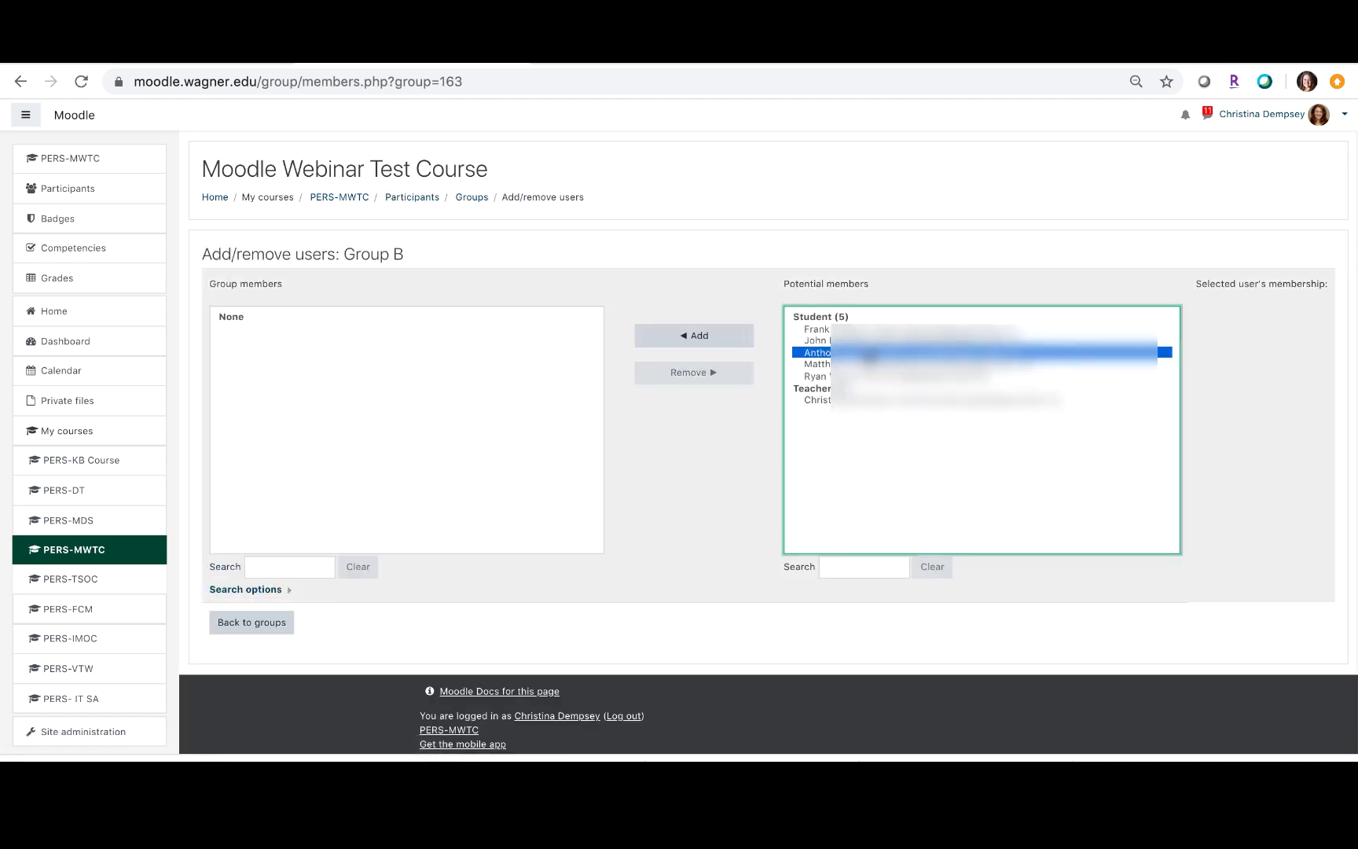
pyautogui.keyDown('shift'); pyautogui.click(864, 365); pyautogui.keyUp('shift')
pyautogui.click(725, 338)
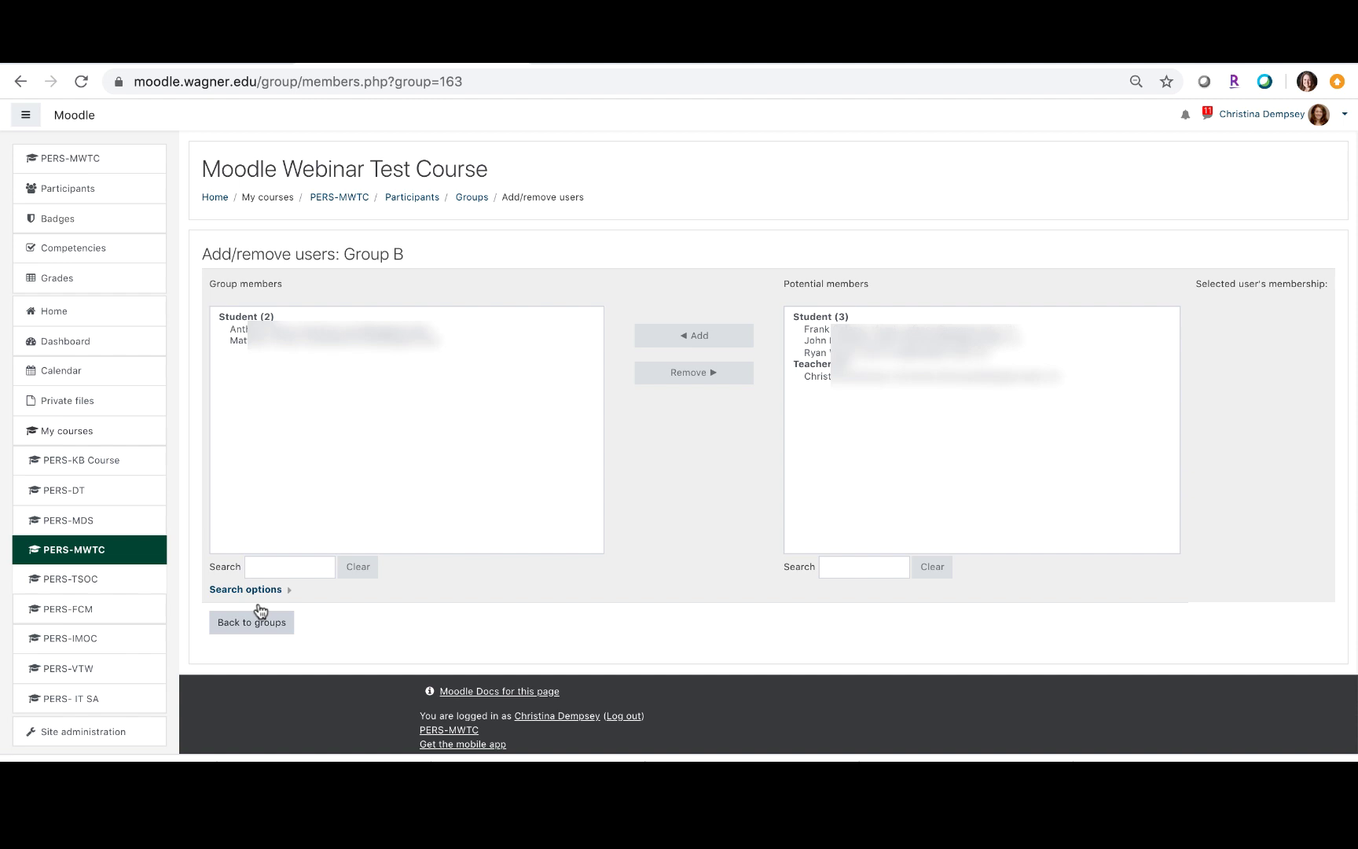
pyautogui.click(258, 622)
# Add the remaining student from Potential members to Group C.
pyautogui.click(297, 357)
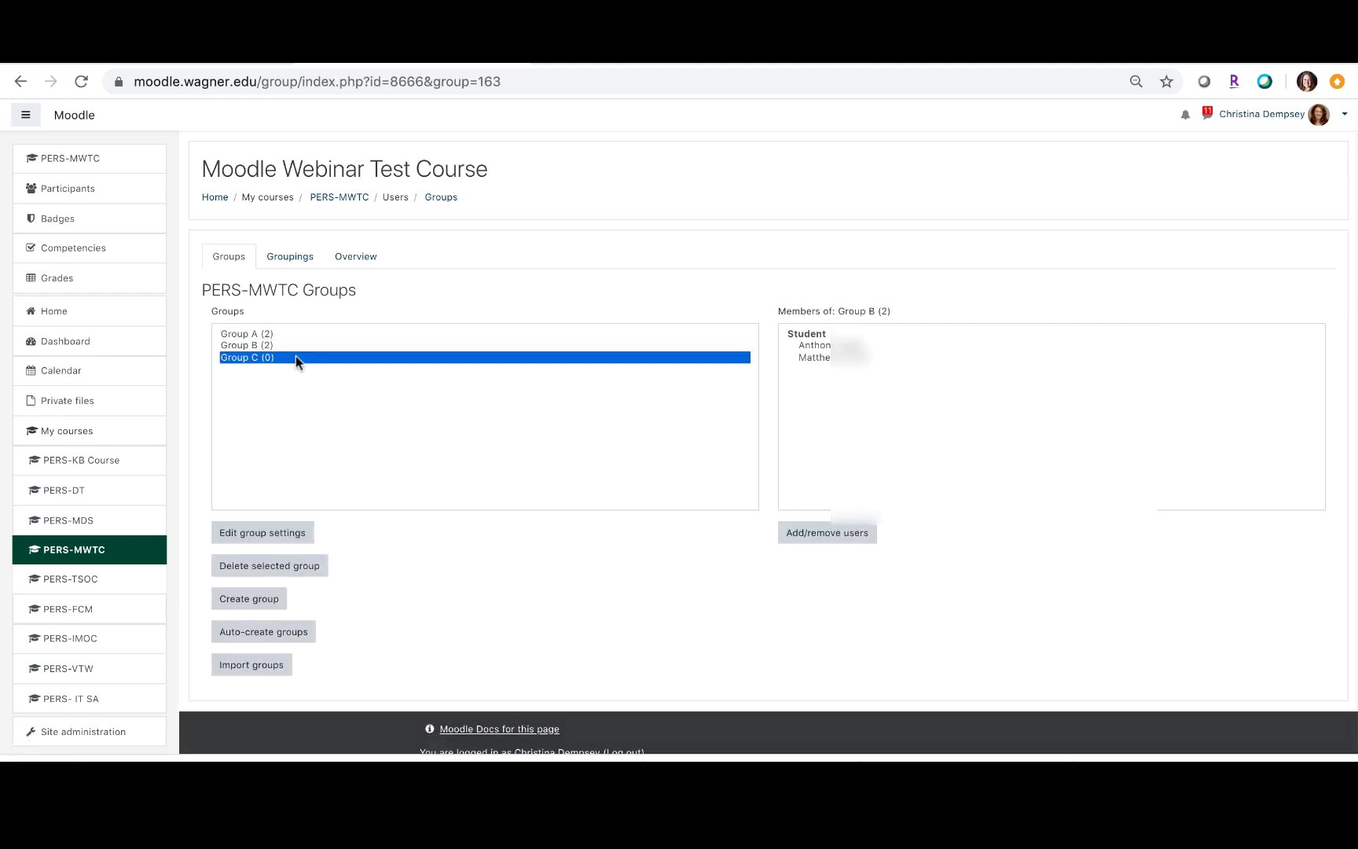
pyautogui.click(855, 540)
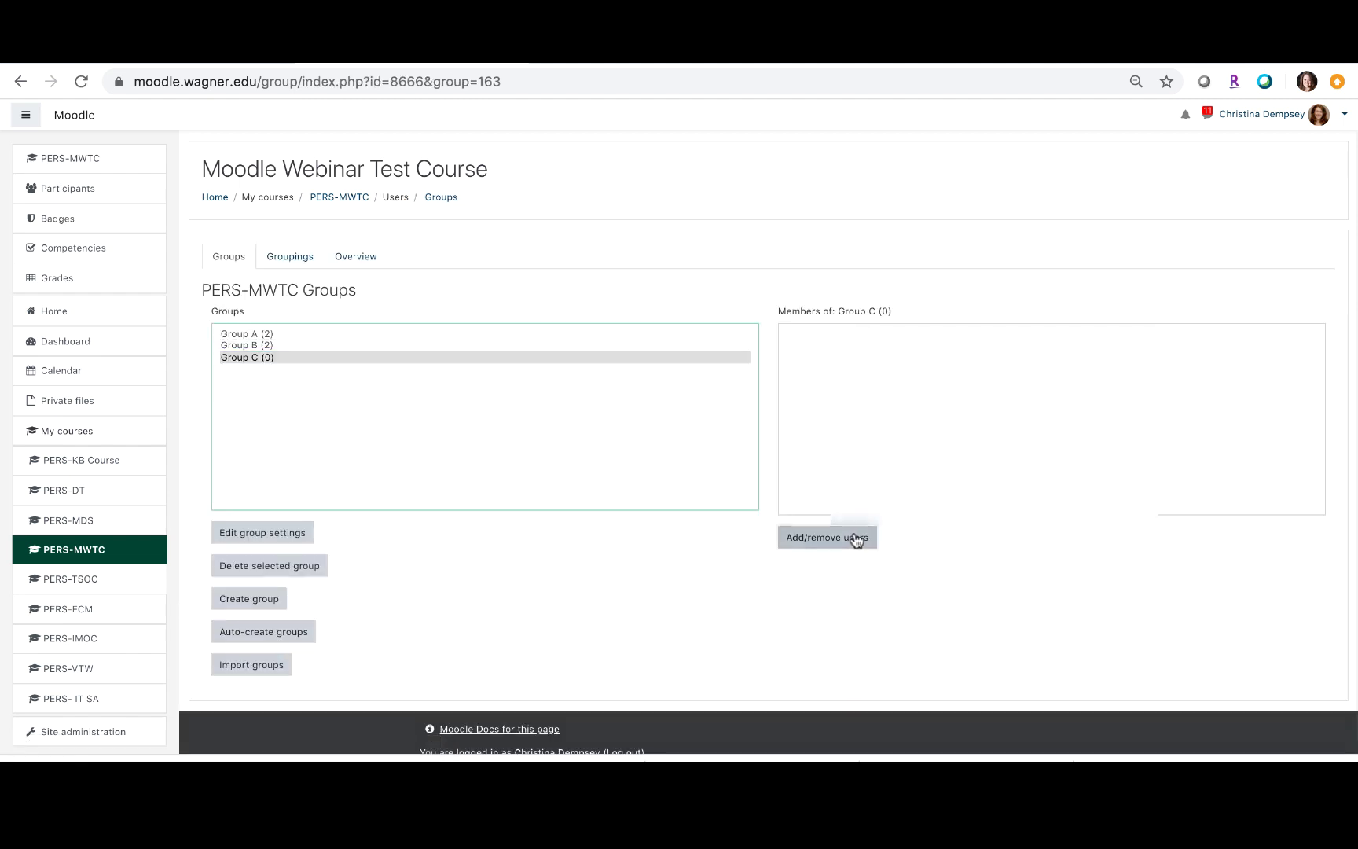
pyautogui.click(878, 380)
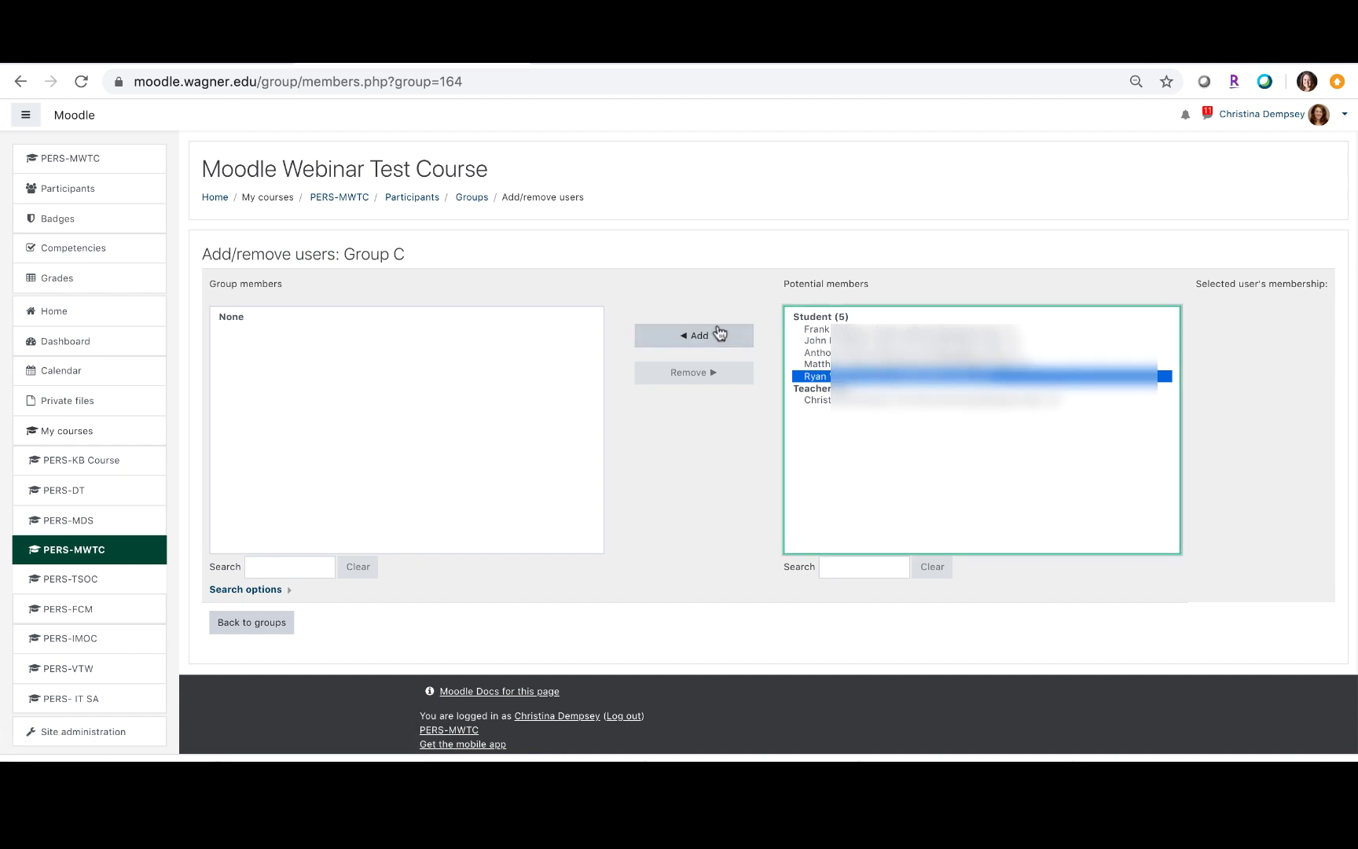
pyautogui.click(714, 337)
pyautogui.click(267, 628)
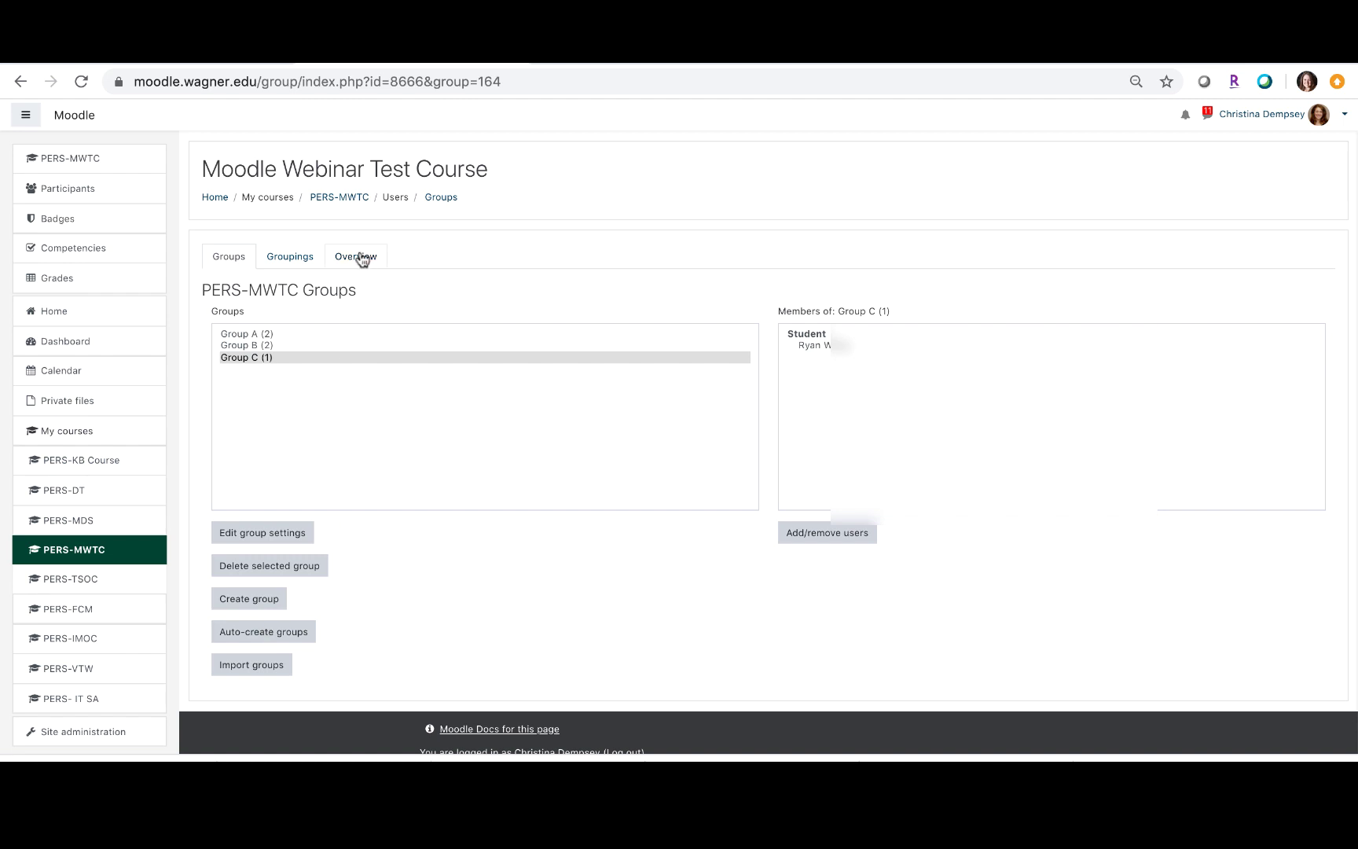
# Return to the Moodle Webinar Test Course home page and turn editing on.
pyautogui.click(355, 199)
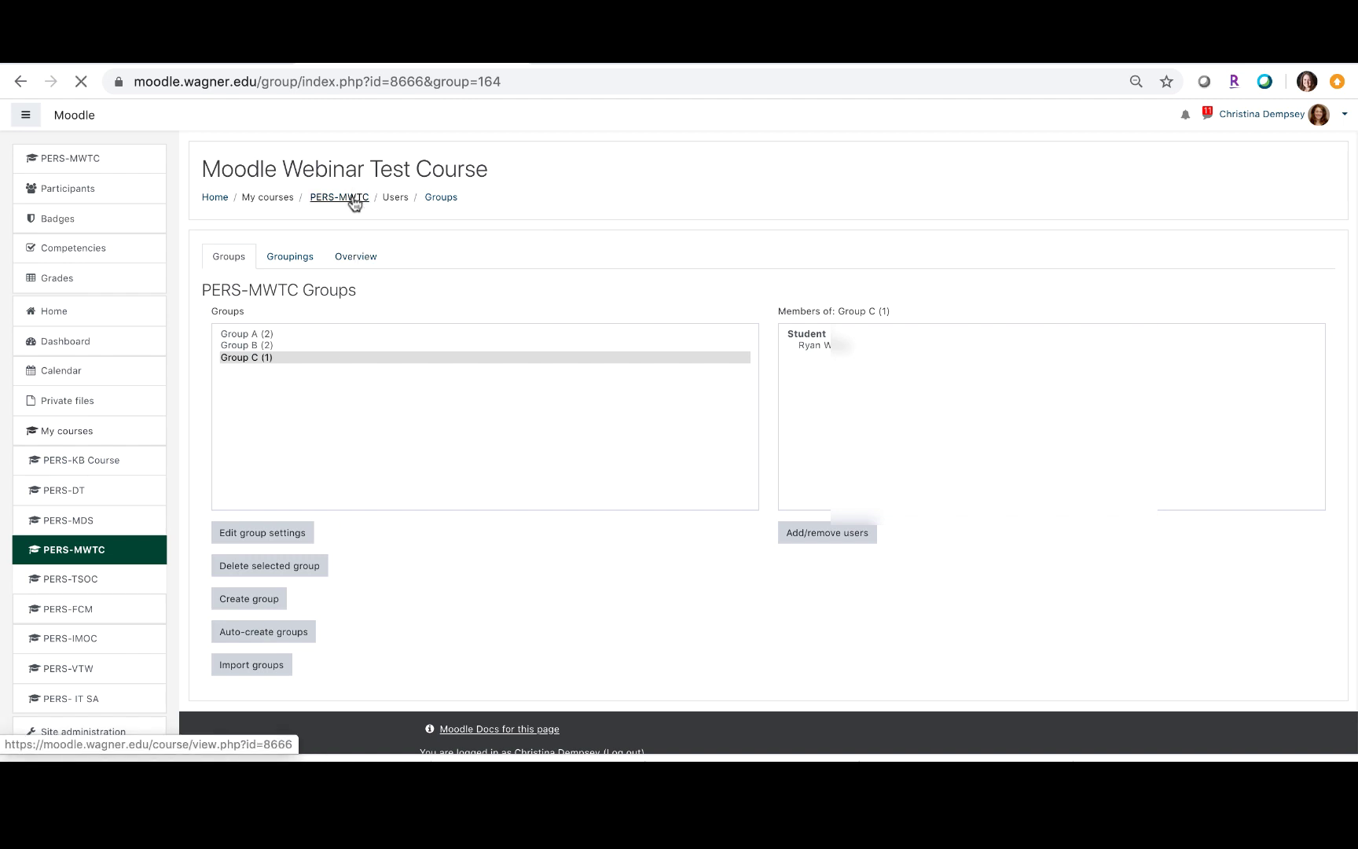
pyautogui.scroll(-3, 452, 452)
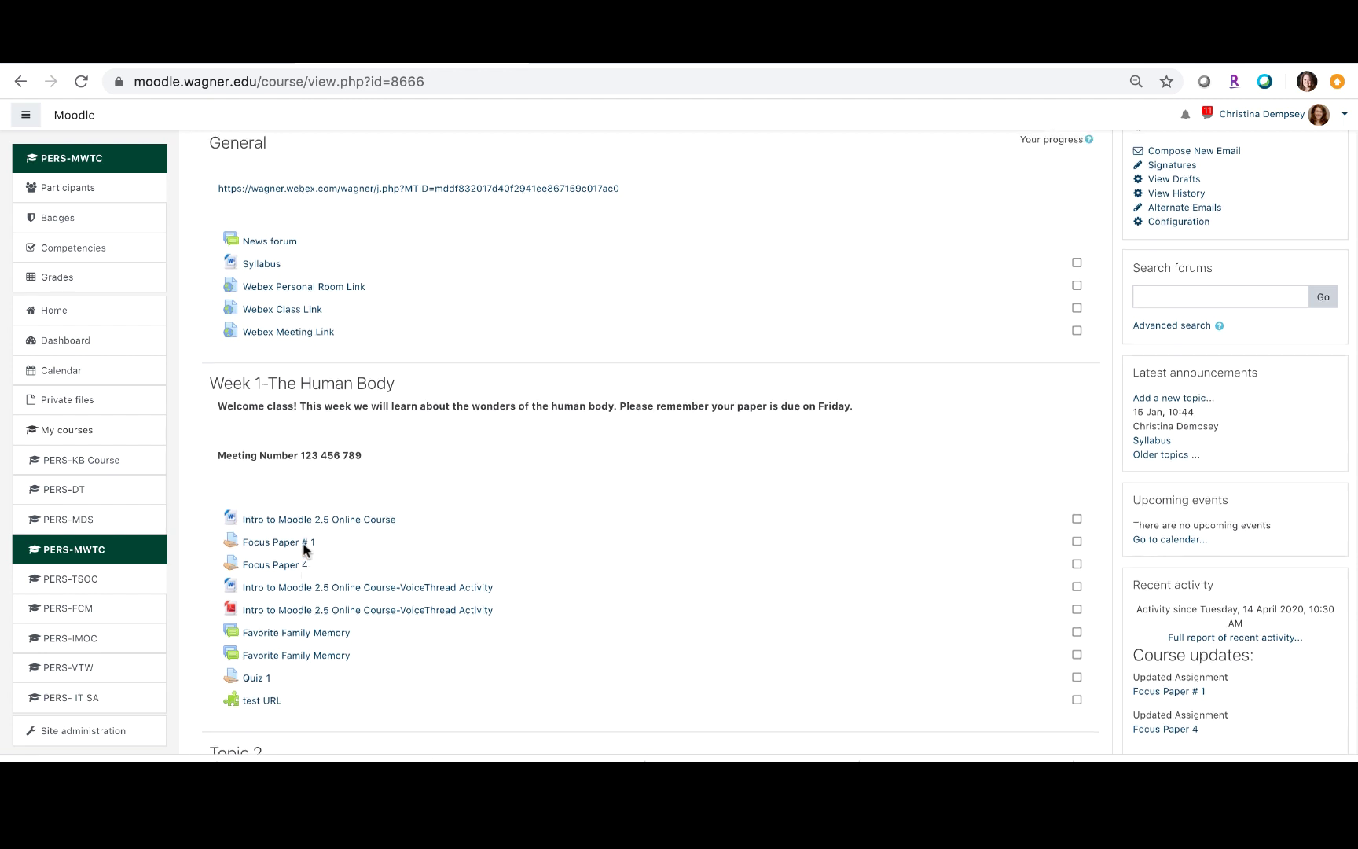
pyautogui.scroll(3, 815, 604)
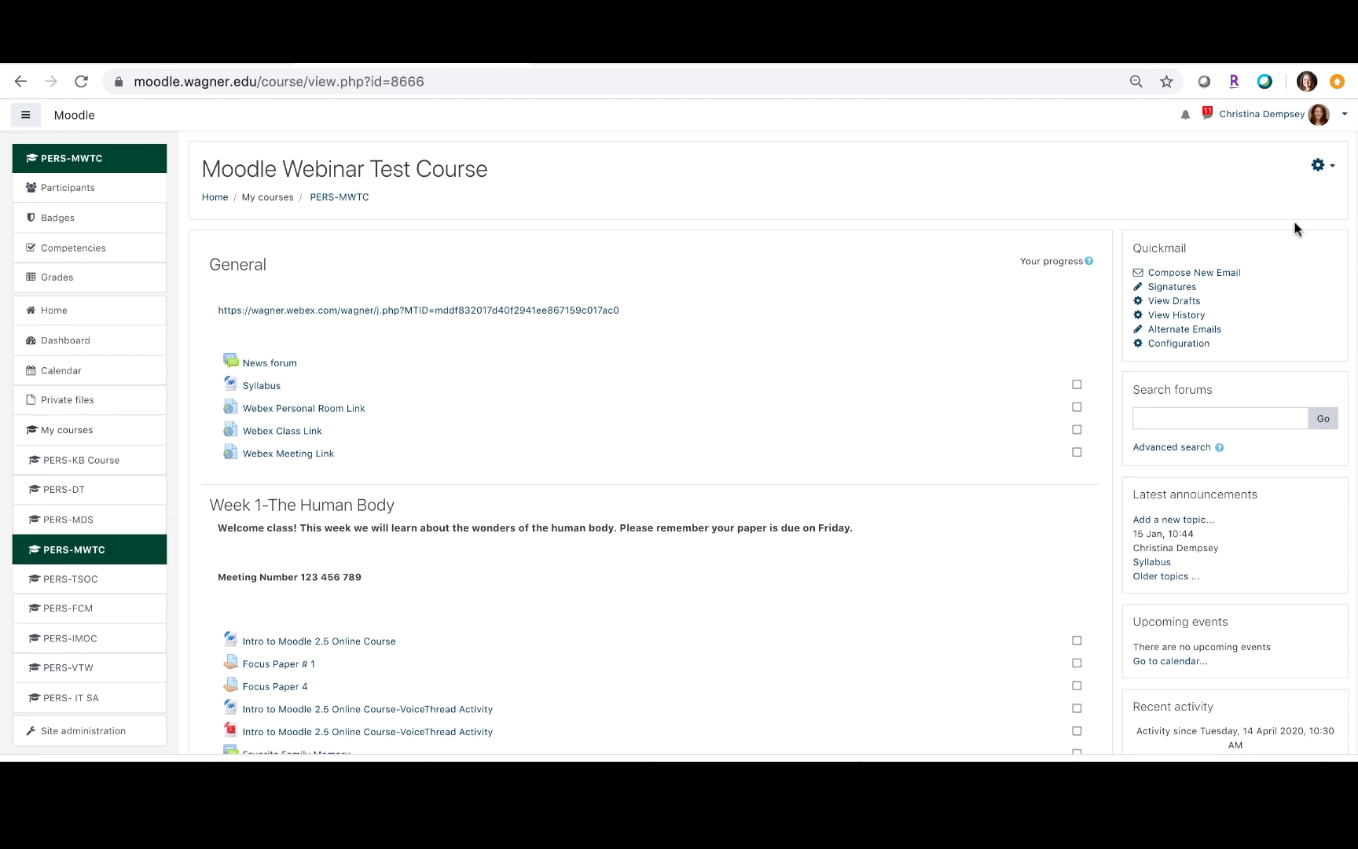
pyautogui.click(1320, 165)
pyautogui.press('Escape')
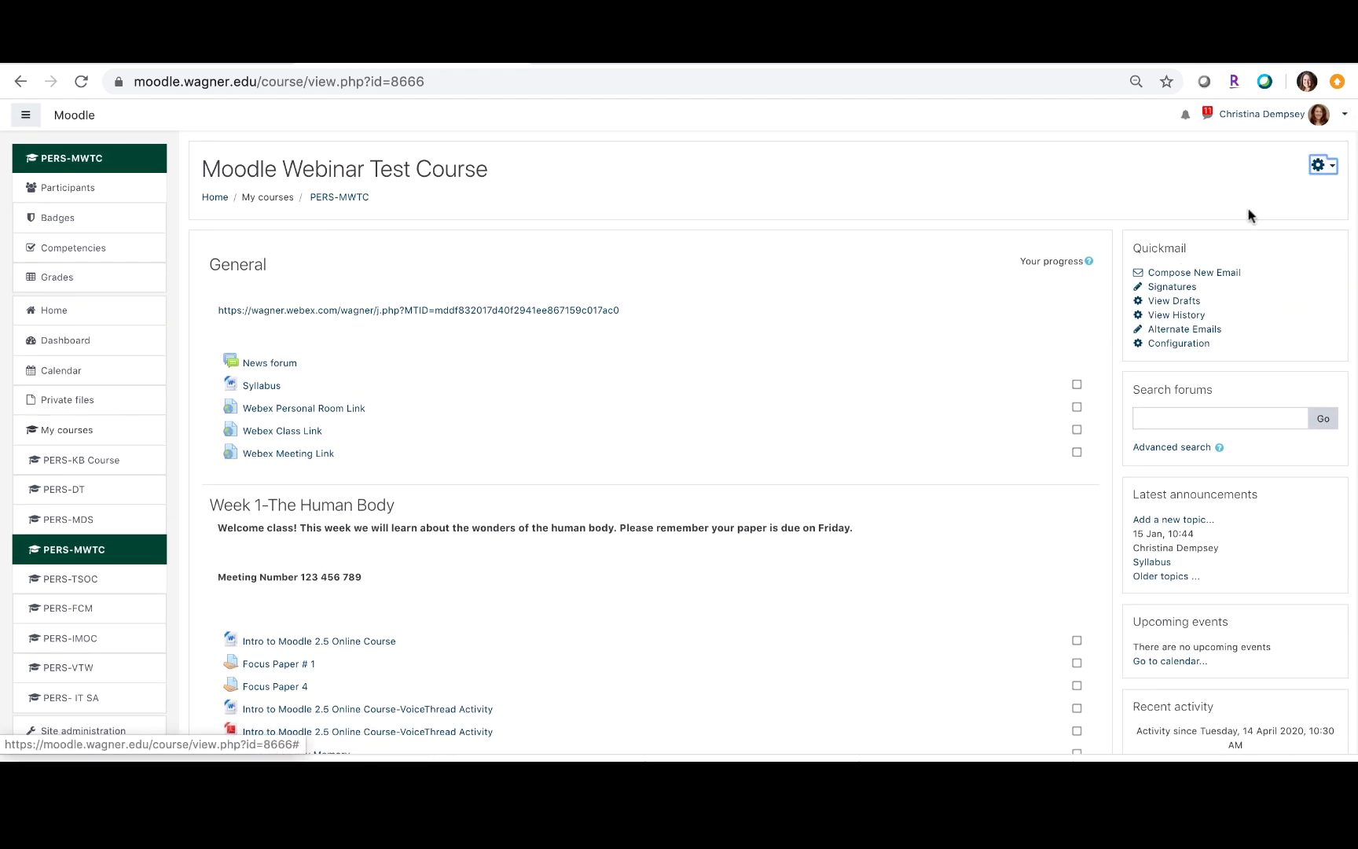
pyautogui.click(1320, 165)
pyautogui.click(1238, 207)
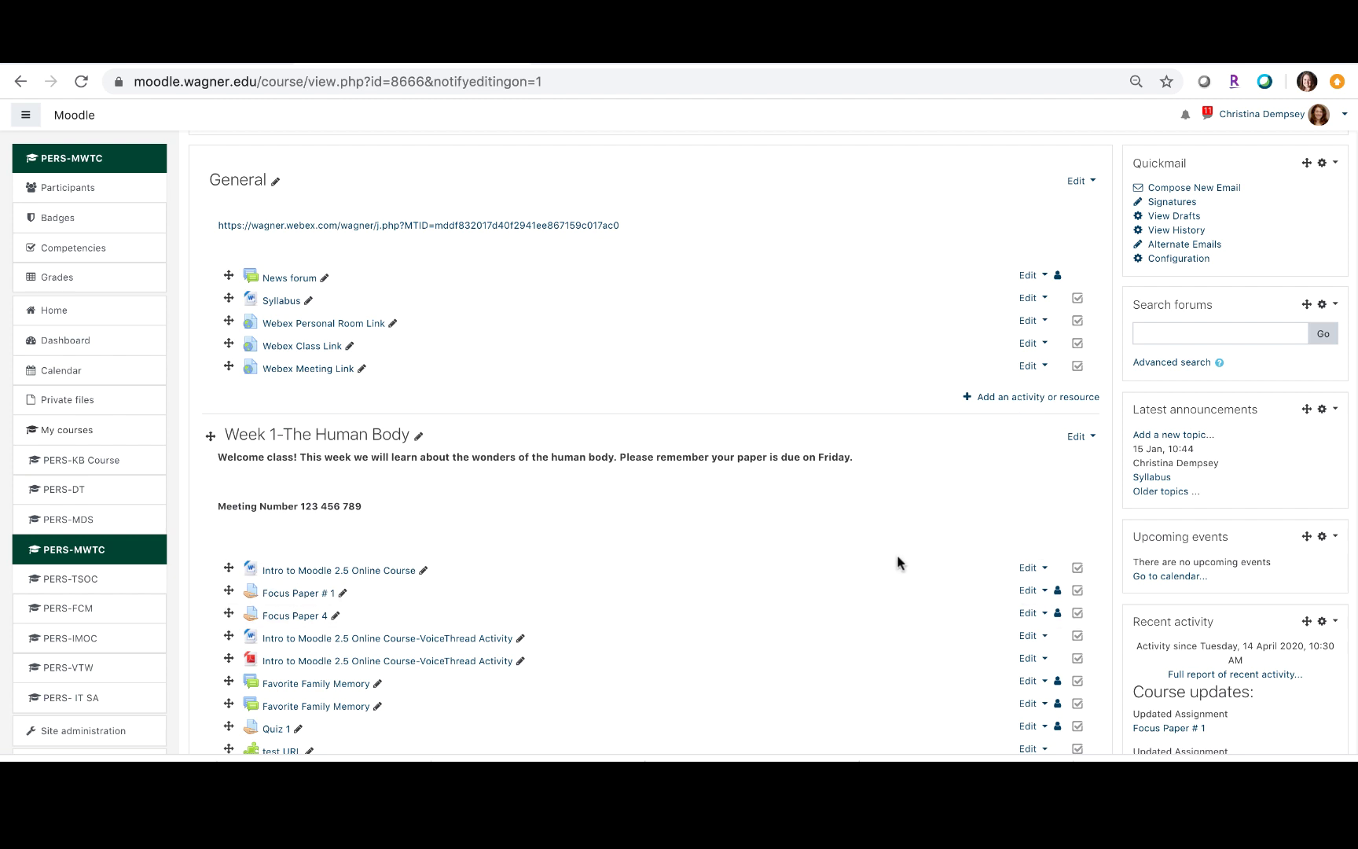
# Open Focus Paper # 1's settings and expand the Restrict access section.
pyautogui.click(1027, 590)
pyautogui.click(1013, 610)
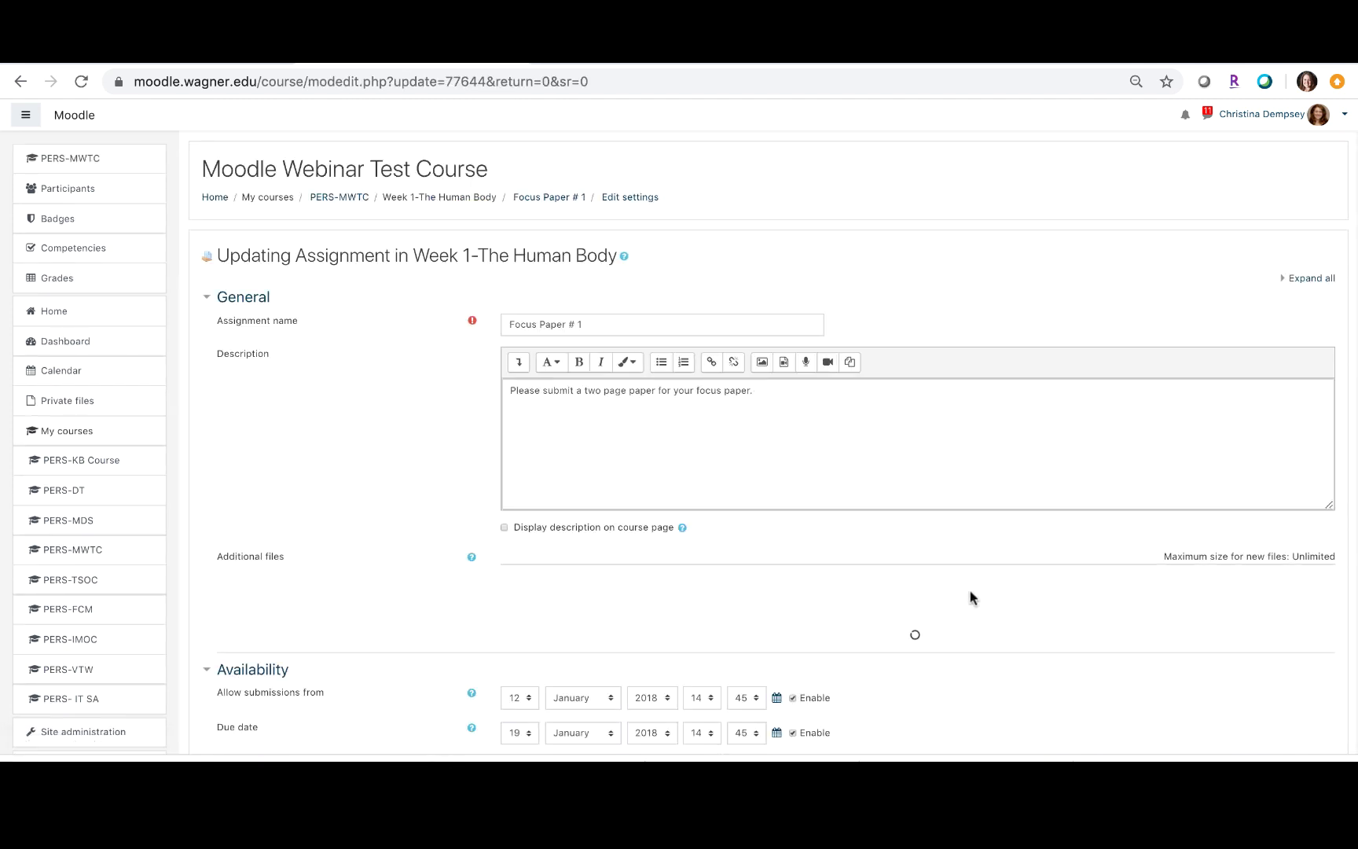
pyautogui.scroll(-10, 971, 597)
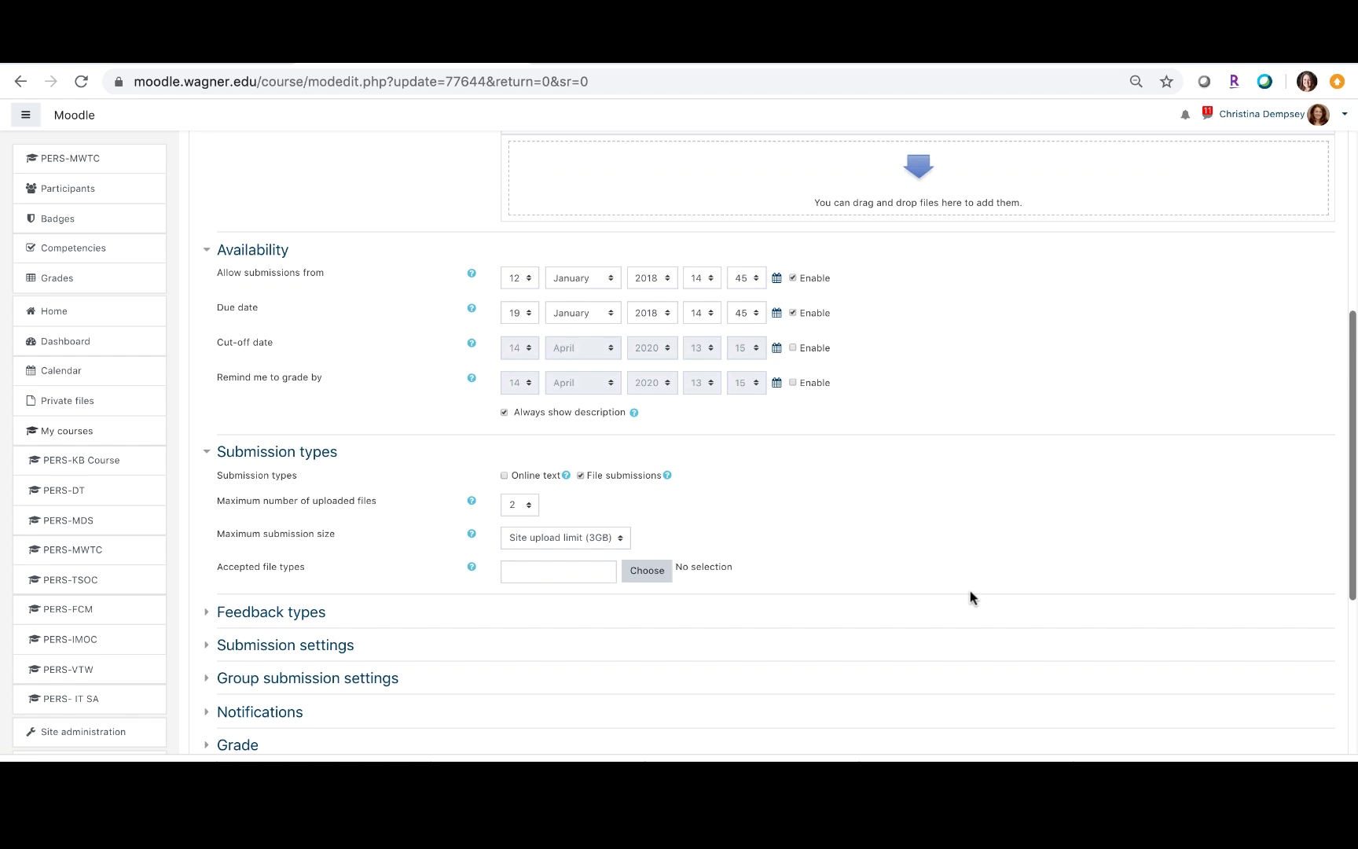
pyautogui.scroll(-1, 970, 590)
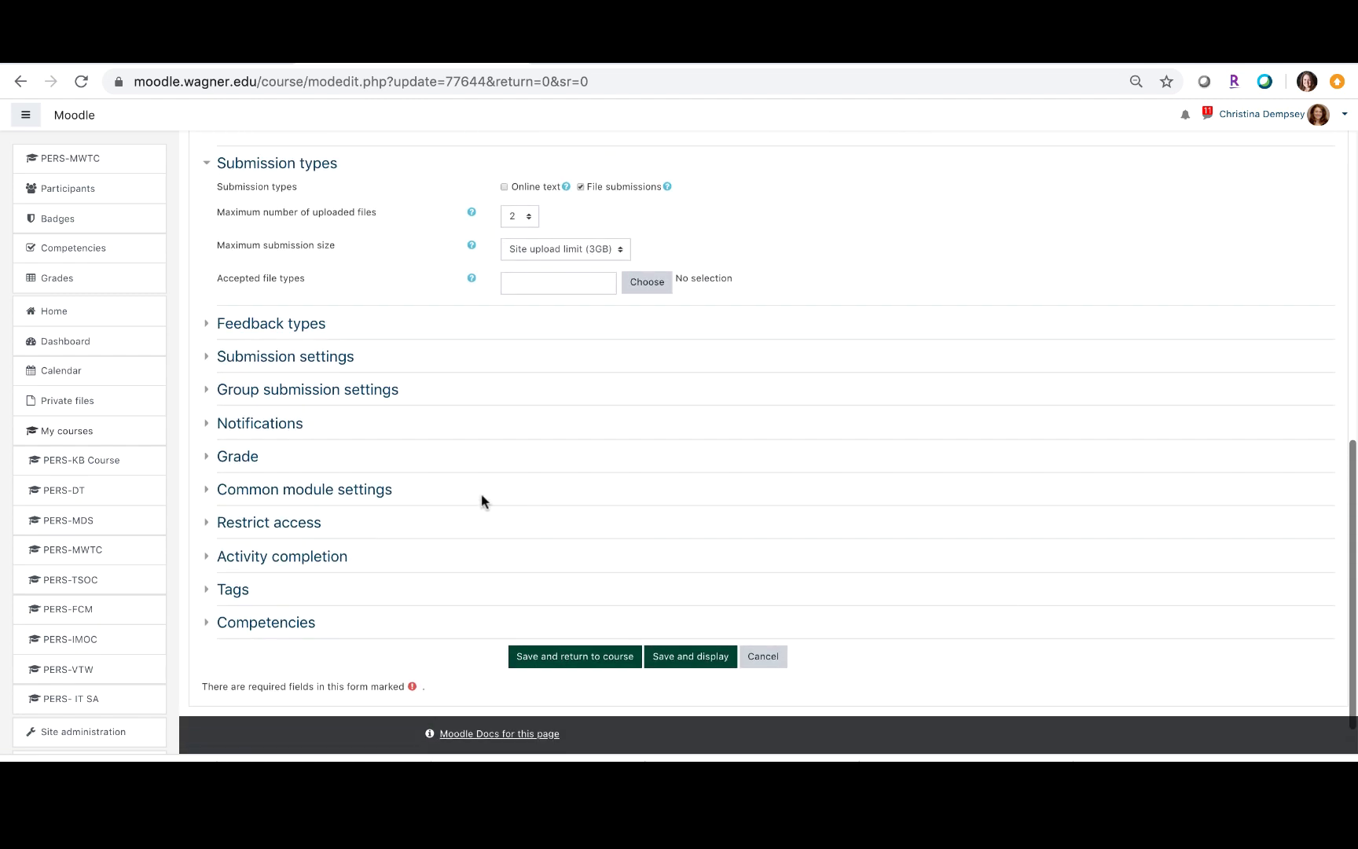
pyautogui.click(297, 525)
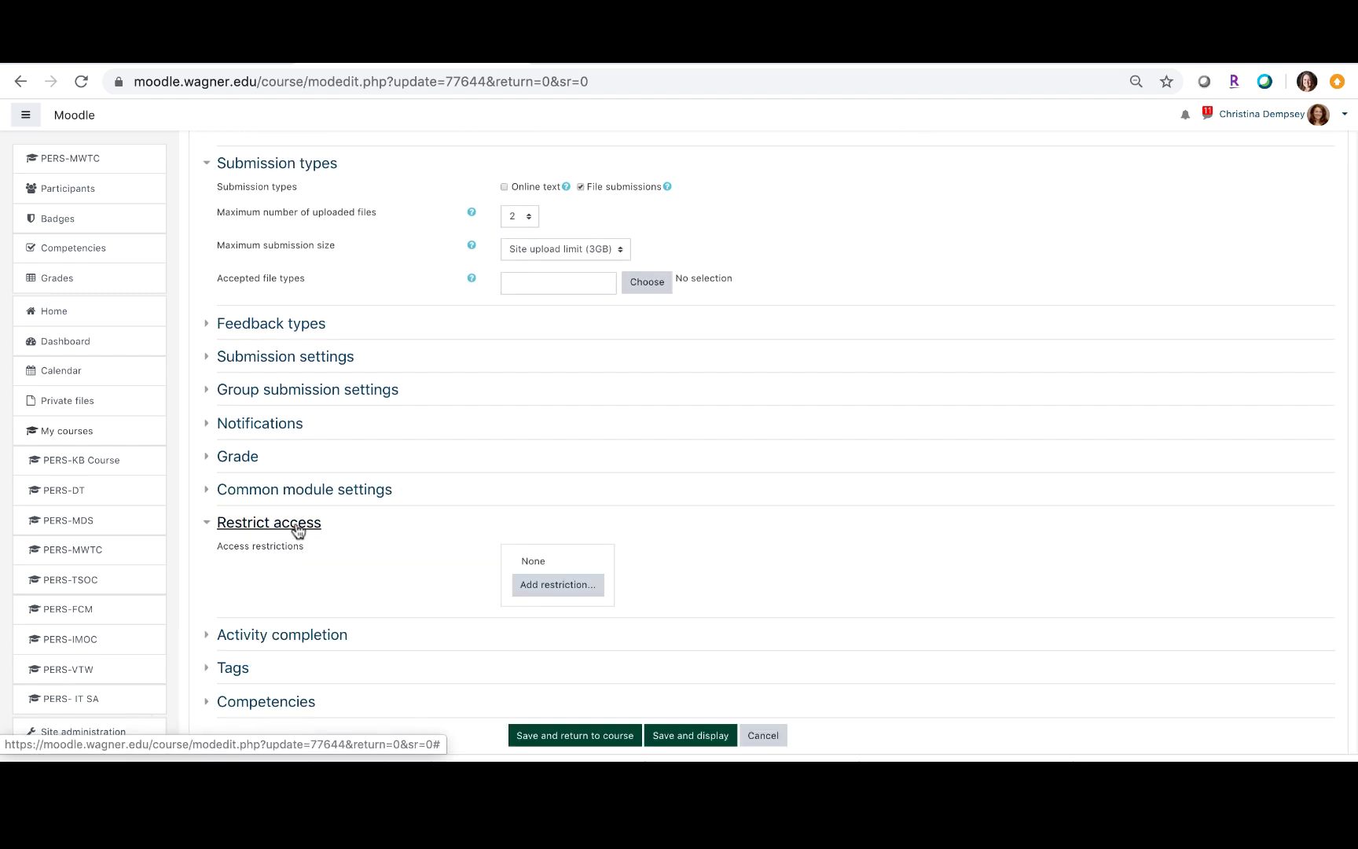
# Add a Group restriction for Group A, hidden from non-members, and save to the course.
pyautogui.click(558, 590)
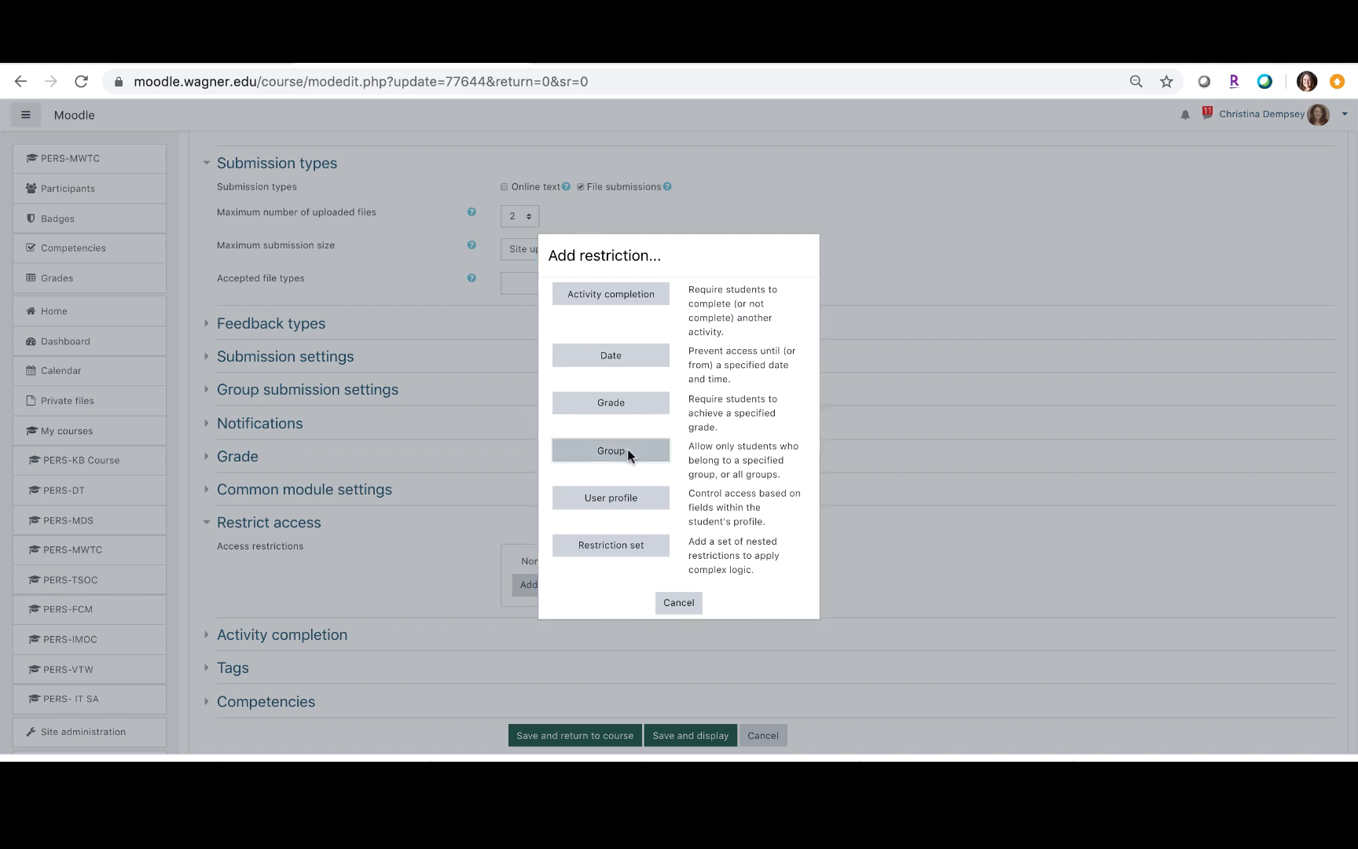
pyautogui.click(628, 453)
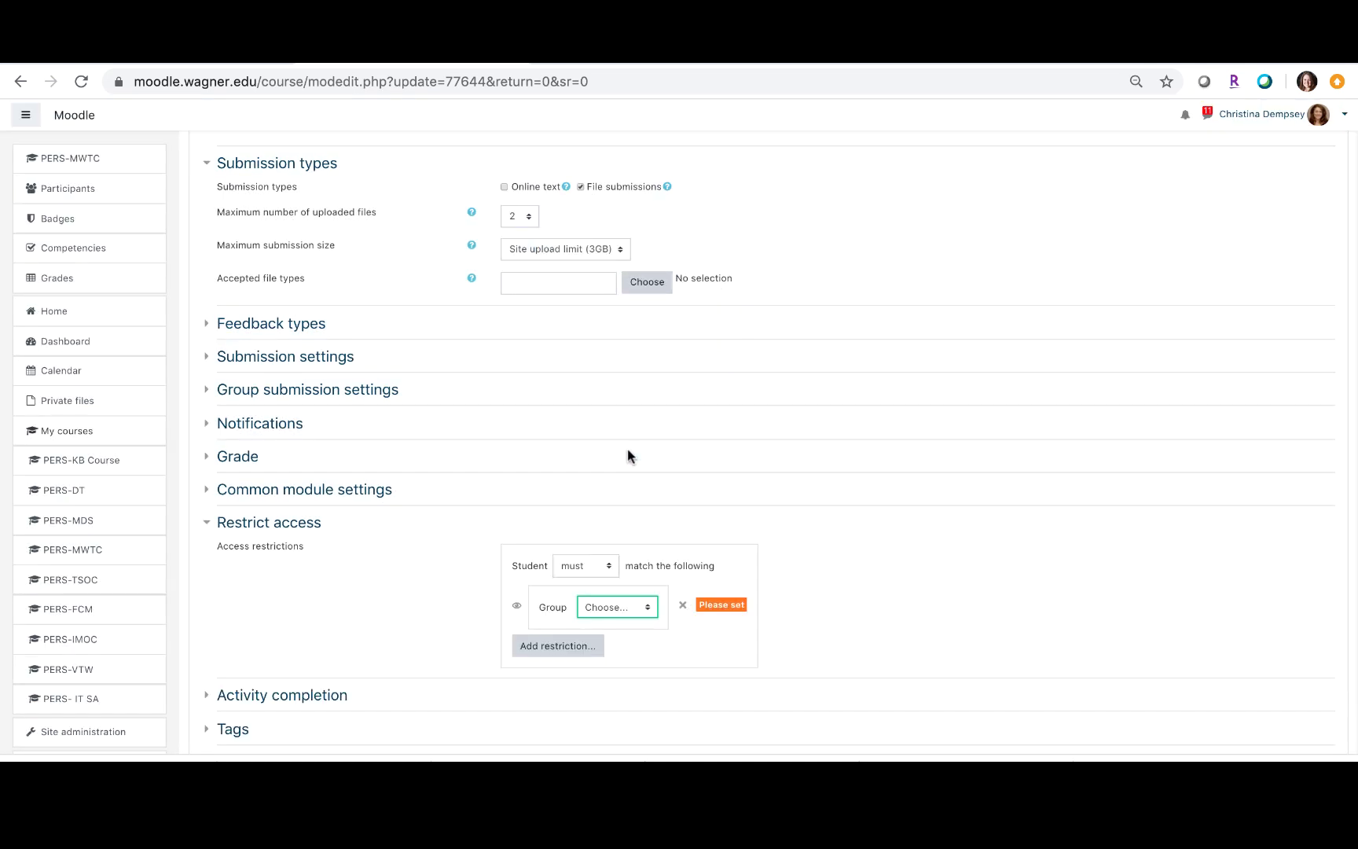
pyautogui.click(616, 609)
pyautogui.click(618, 634)
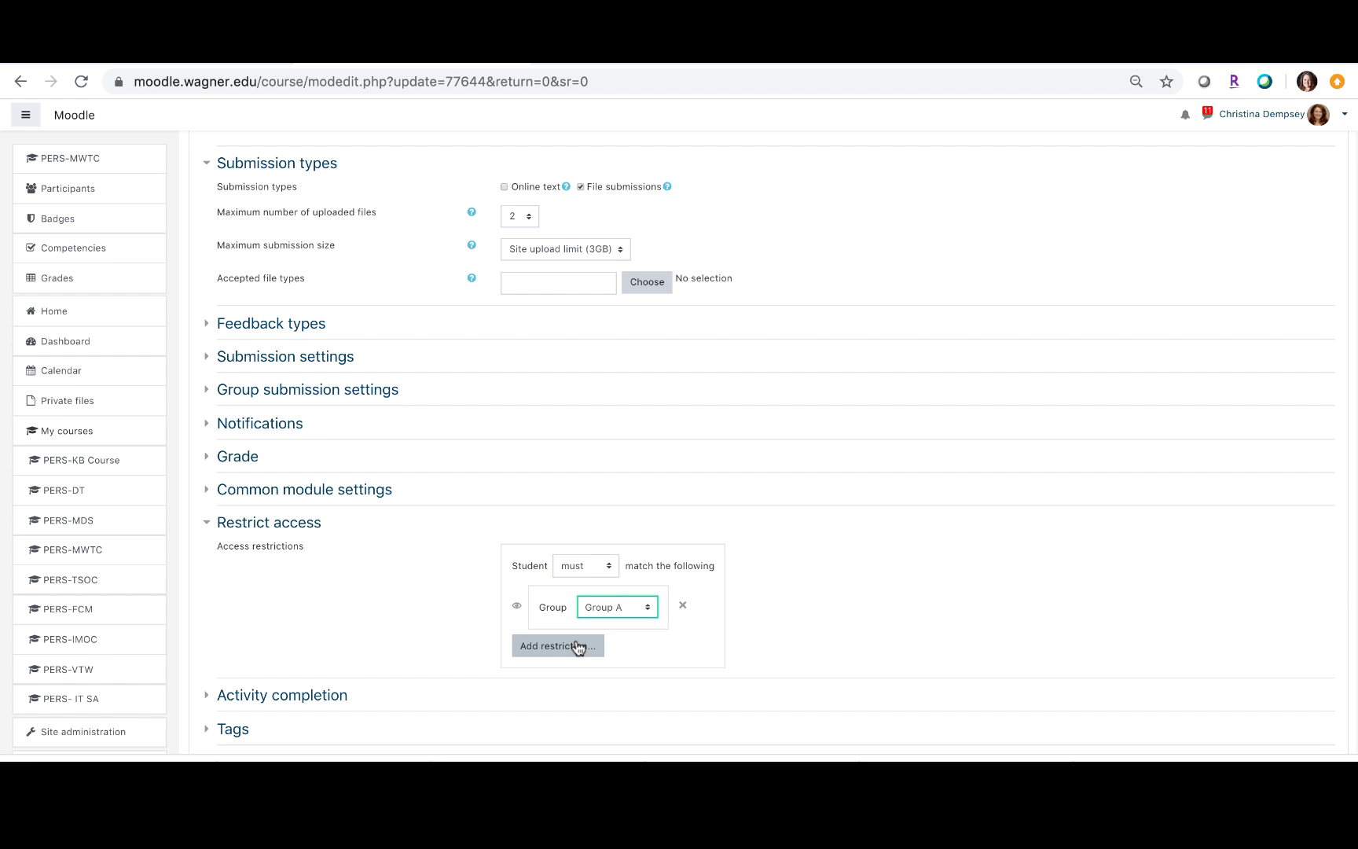
pyautogui.click(517, 610)
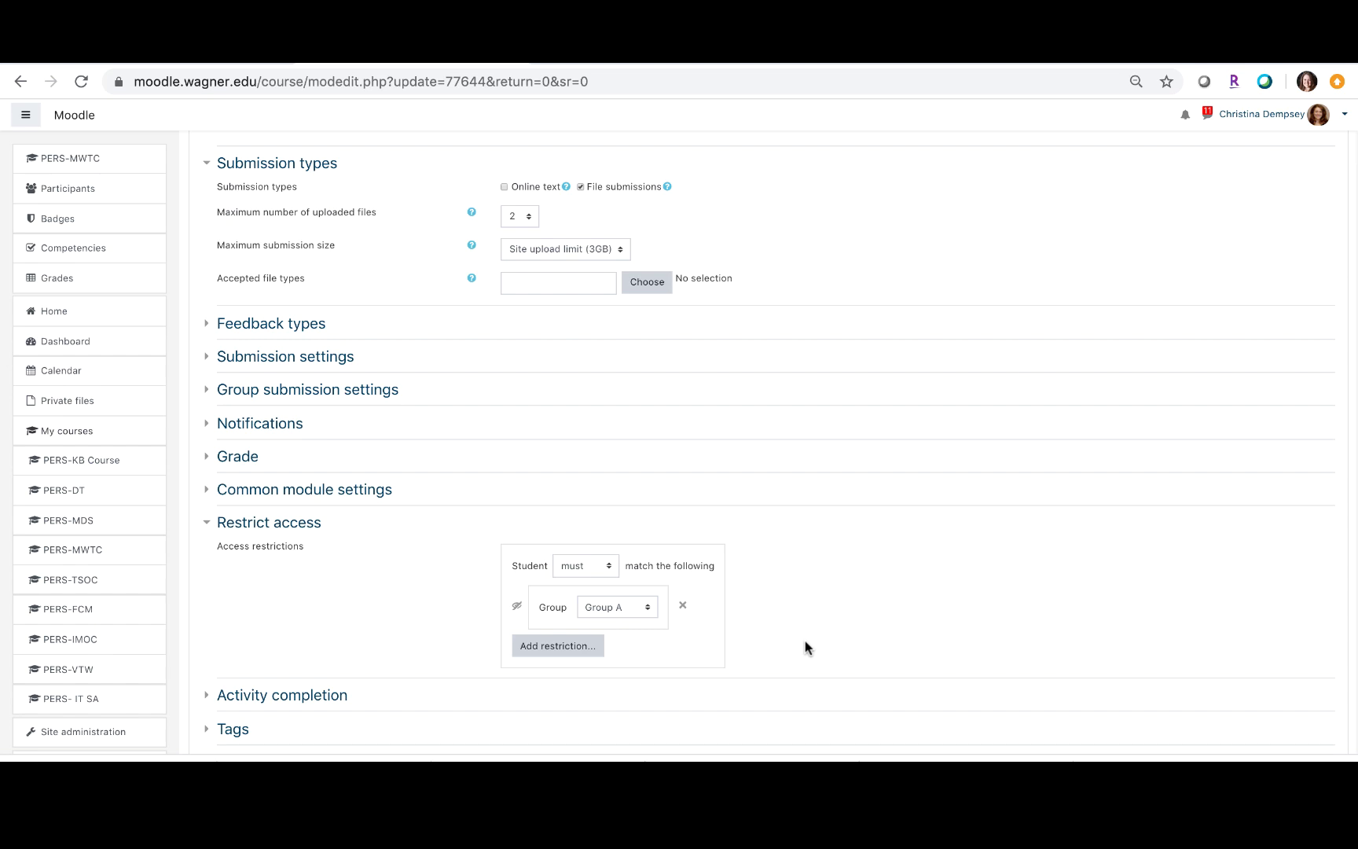
pyautogui.scroll(-3, 805, 647)
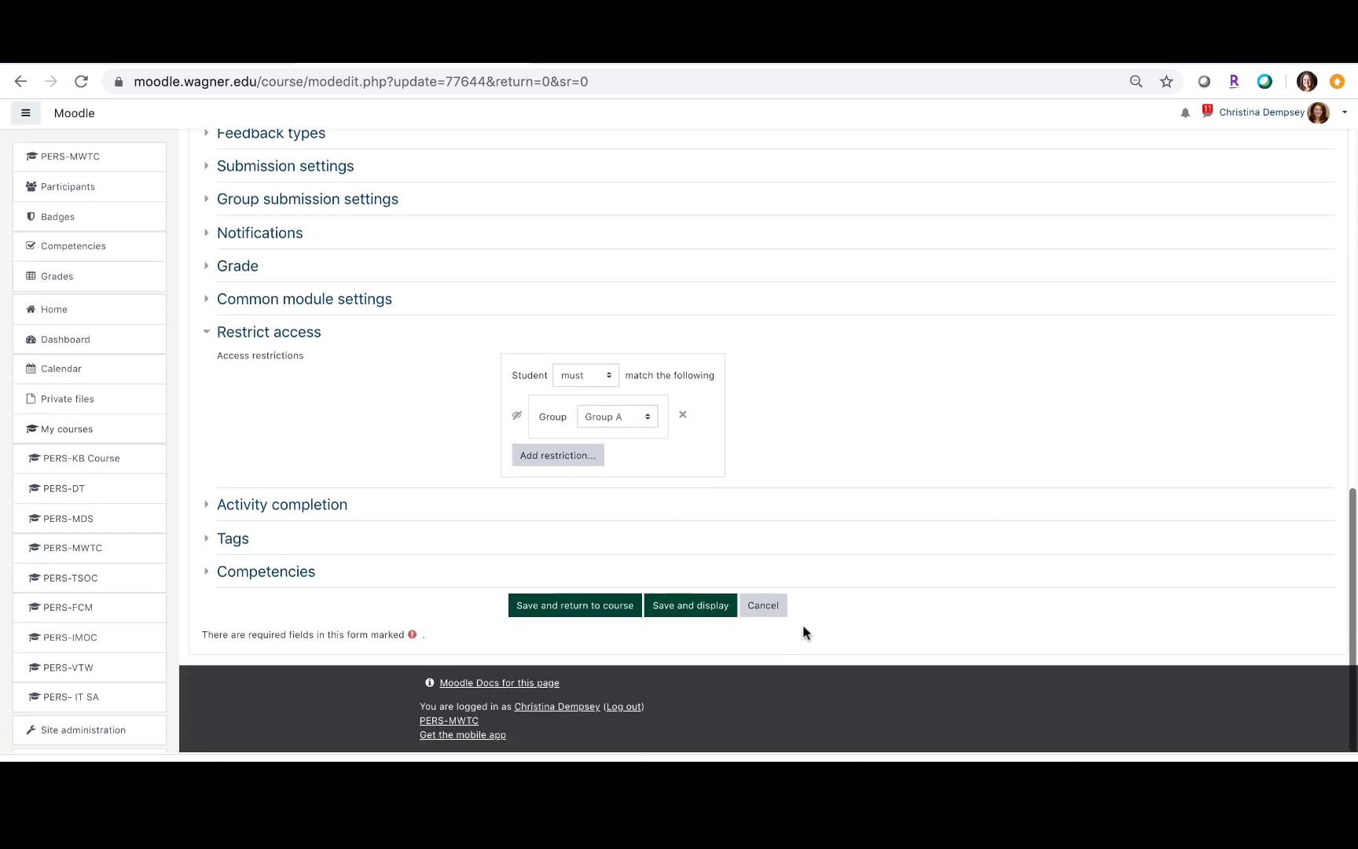
pyautogui.click(601, 620)
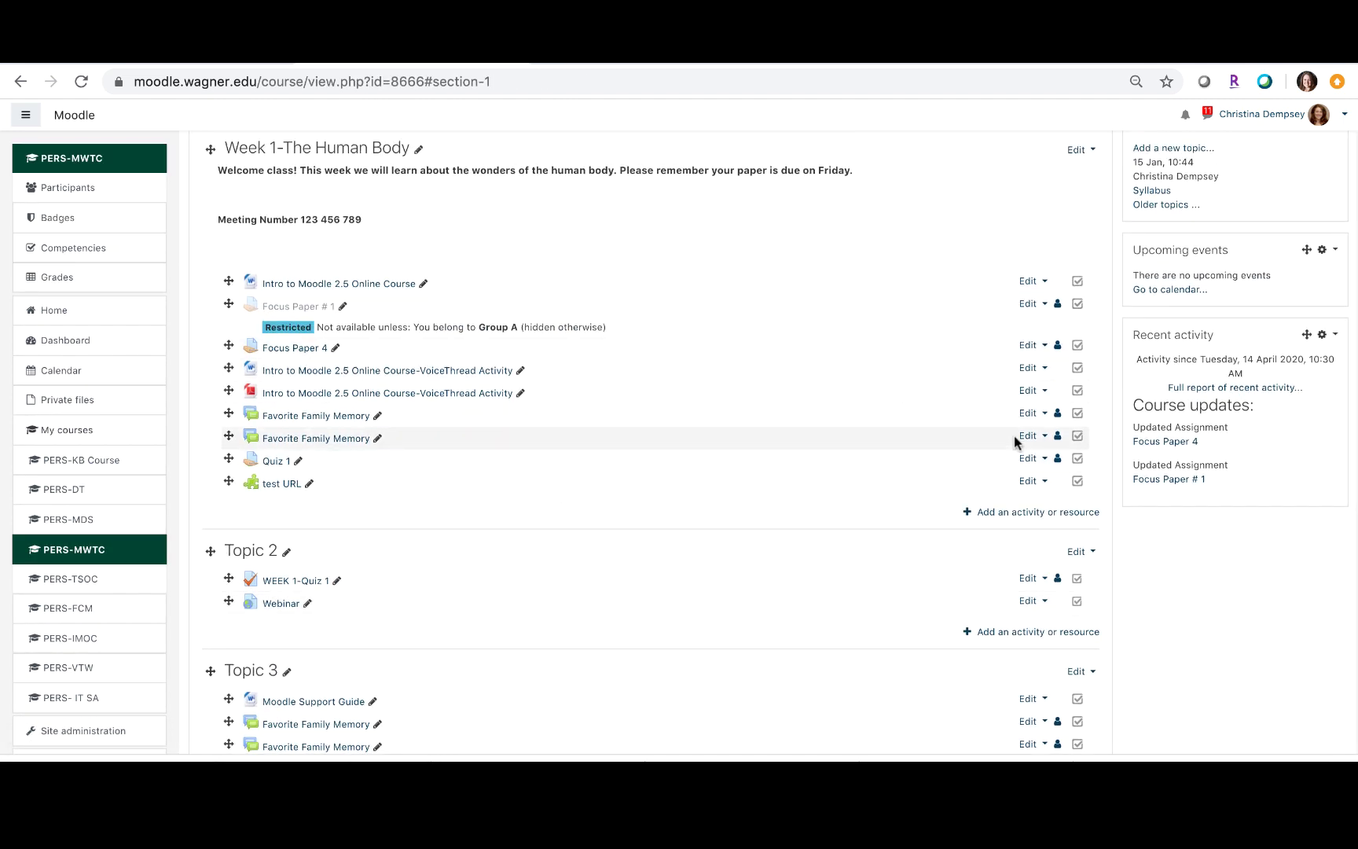
# Open Focus Paper 4's settings and expand the Restrict access section.
pyautogui.click(1030, 345)
pyautogui.click(1012, 367)
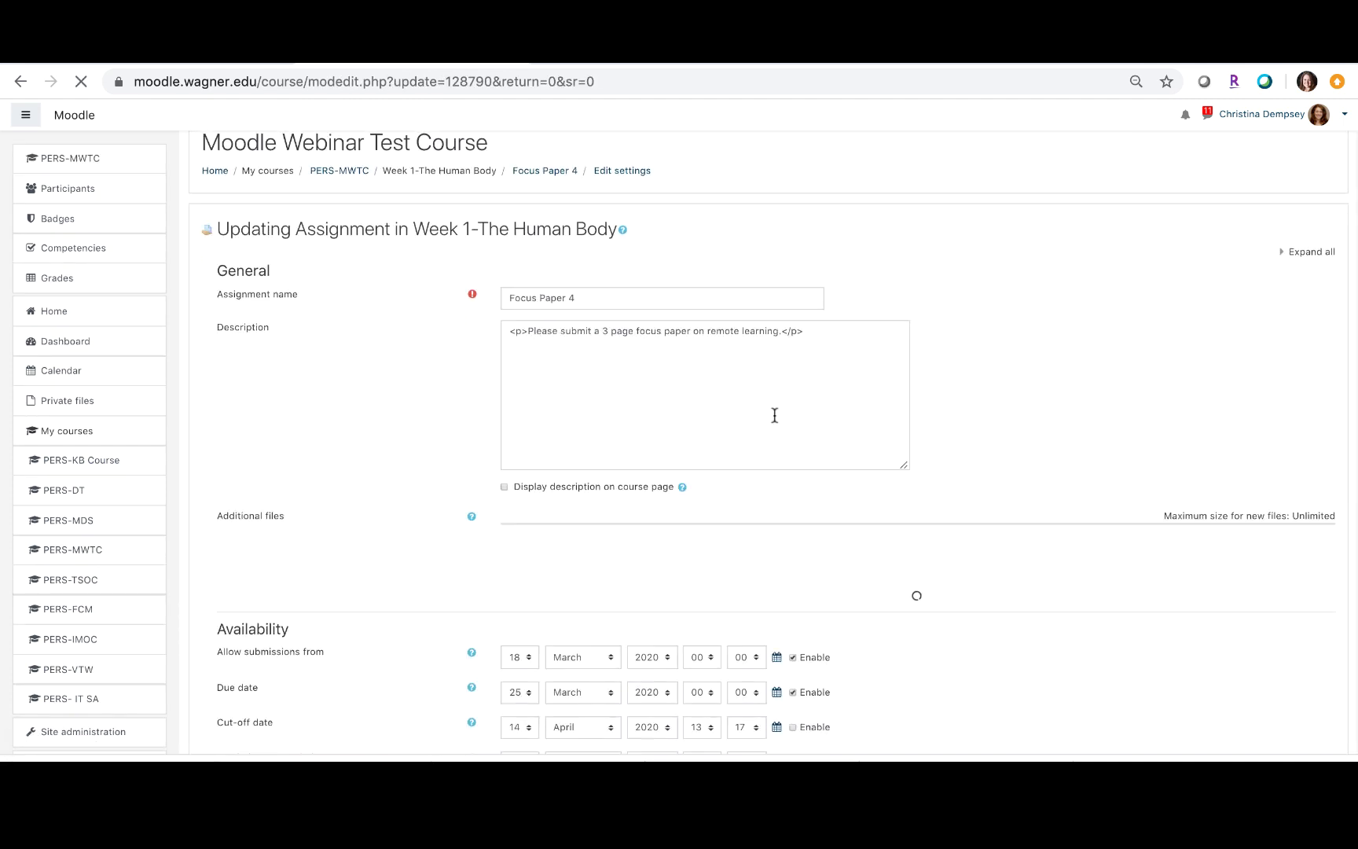
pyautogui.scroll(-15, 774, 415)
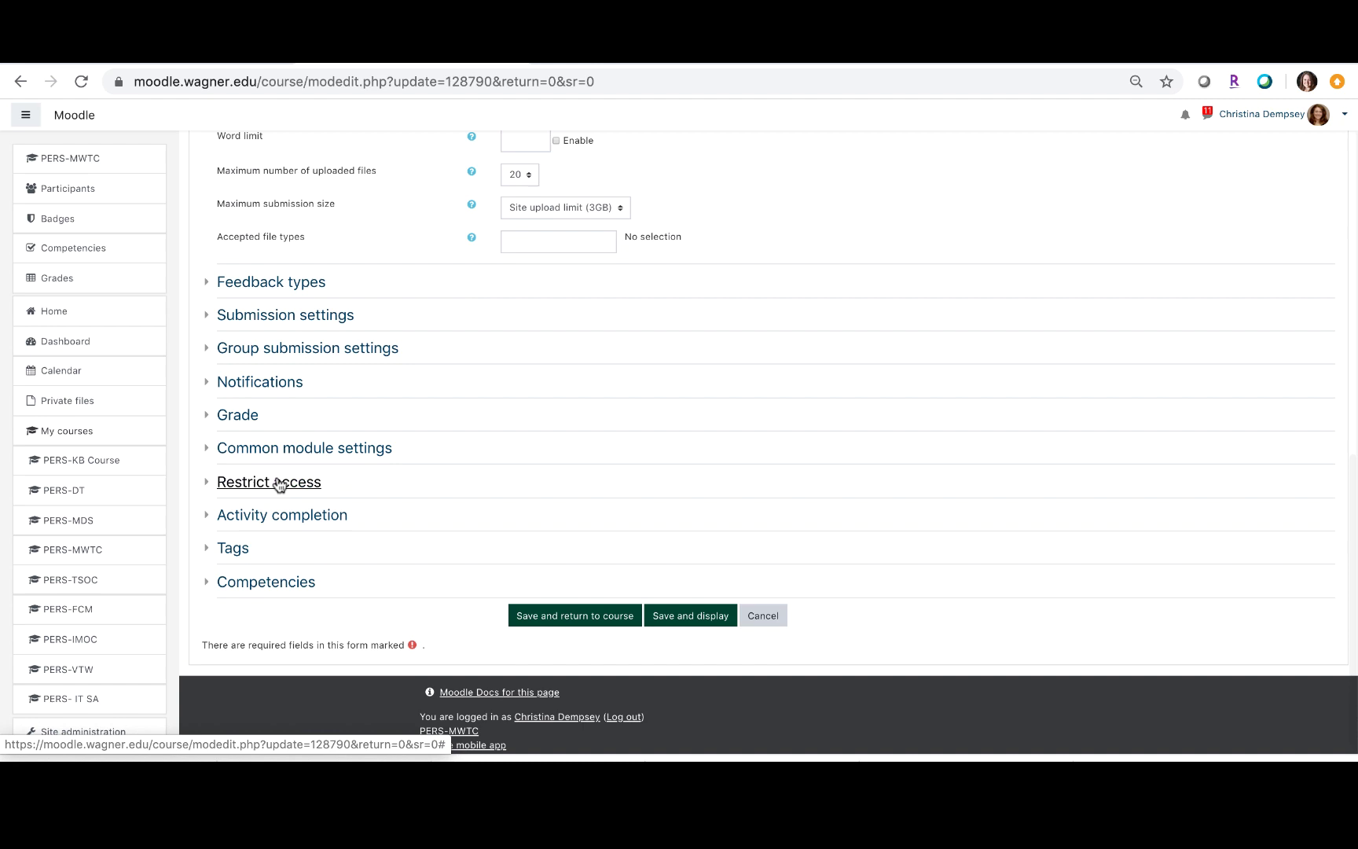
pyautogui.click(271, 473)
# Add a Group restriction for Group B, hidden from non-members, and save to the course.
pyautogui.click(585, 545)
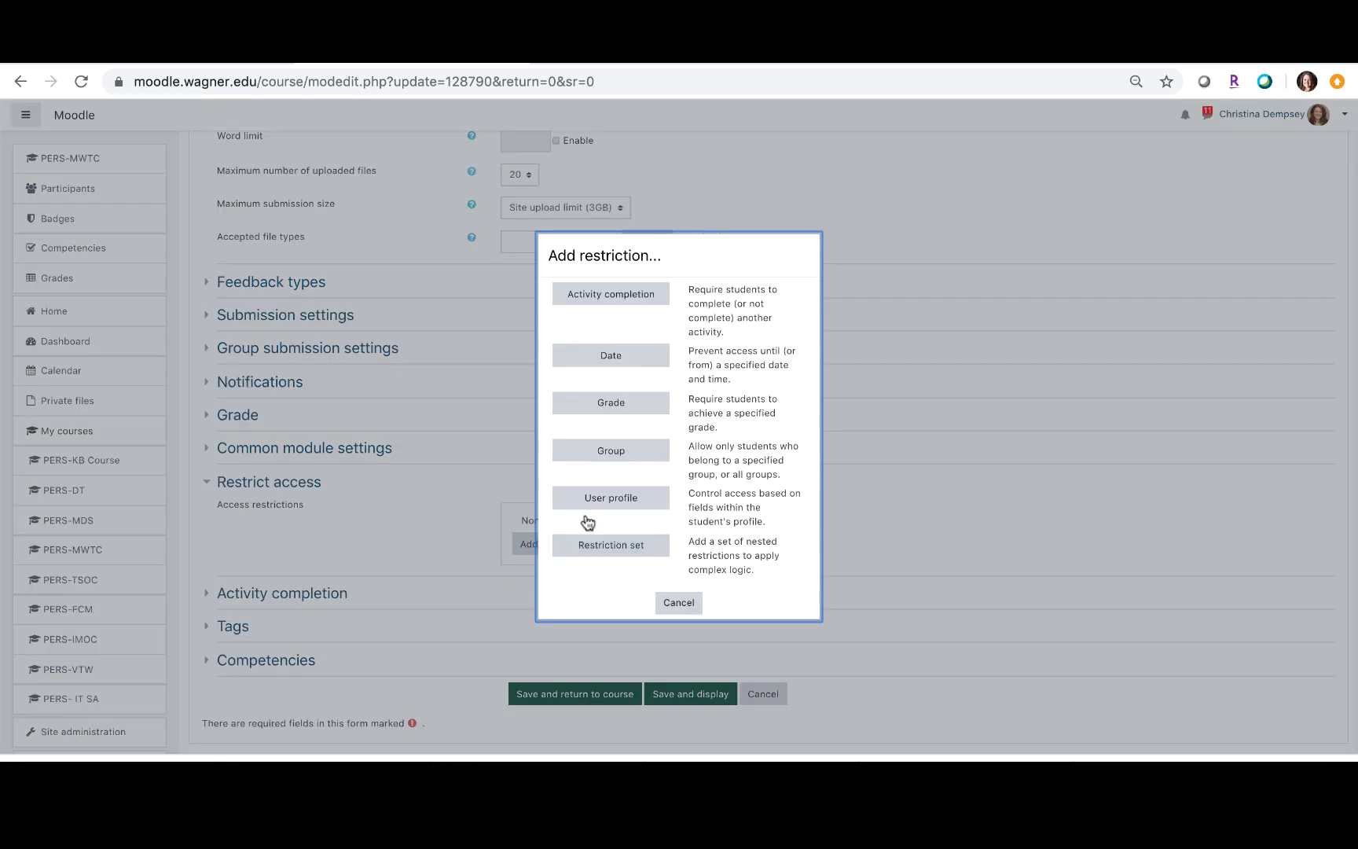
pyautogui.click(588, 452)
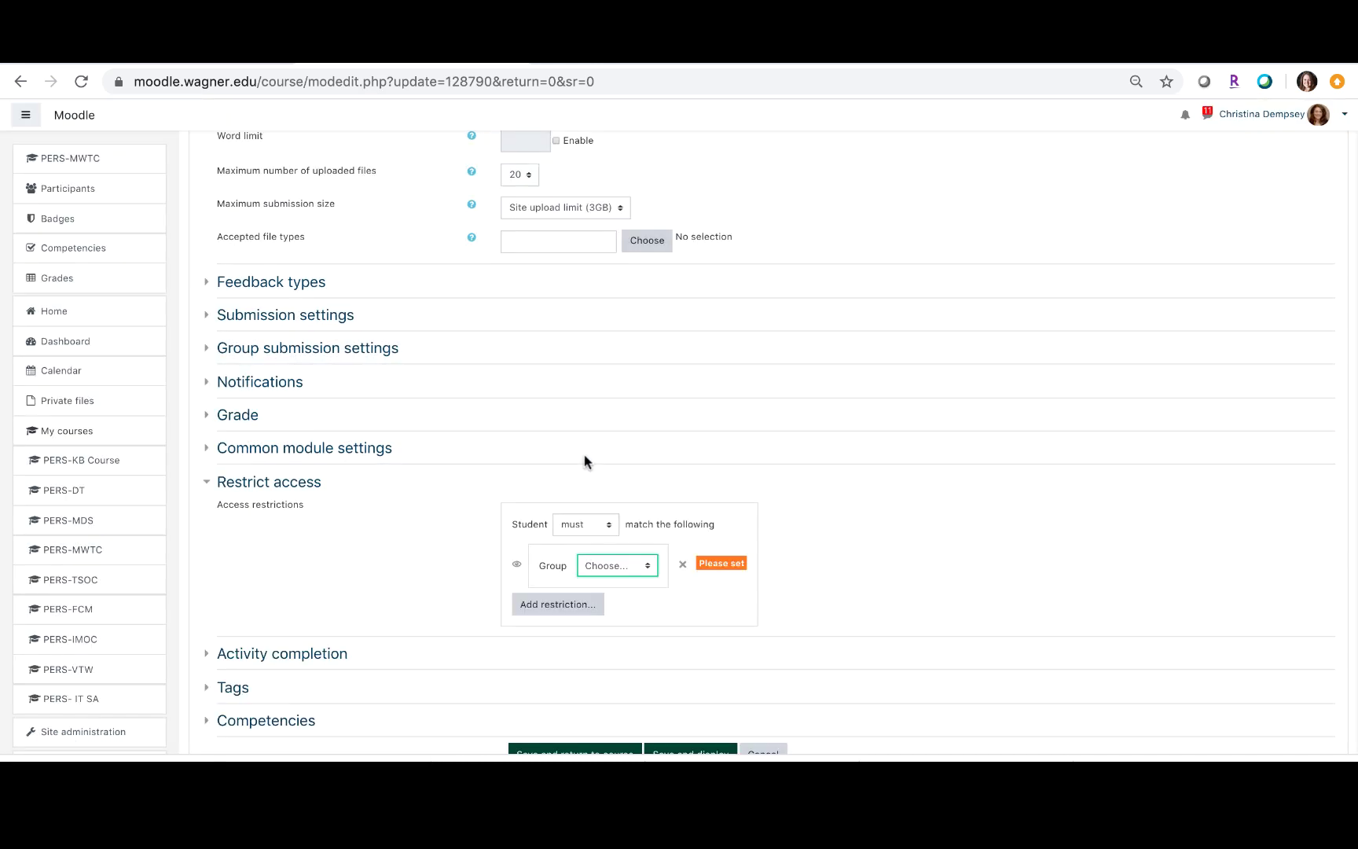
pyautogui.click(610, 564)
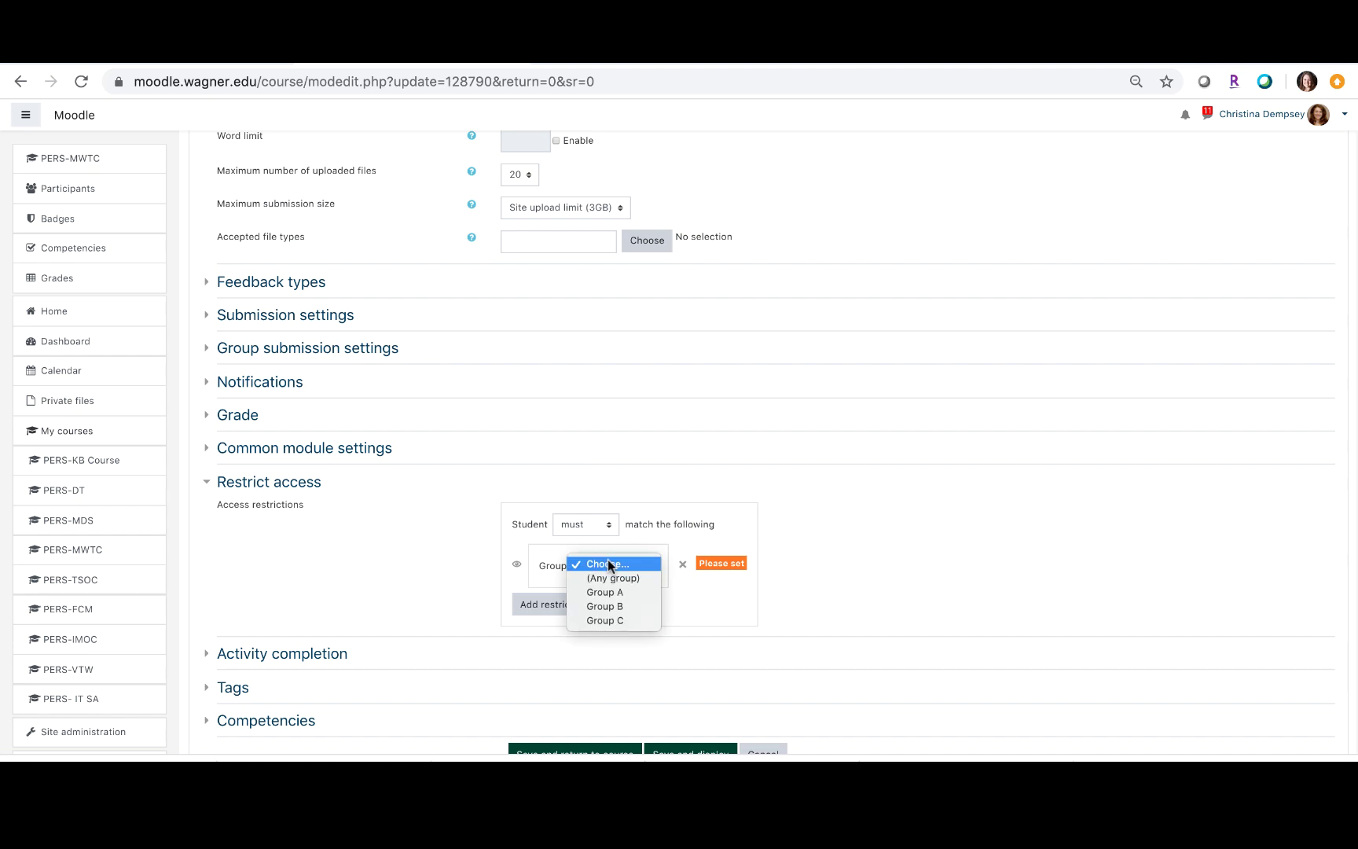
pyautogui.click(606, 606)
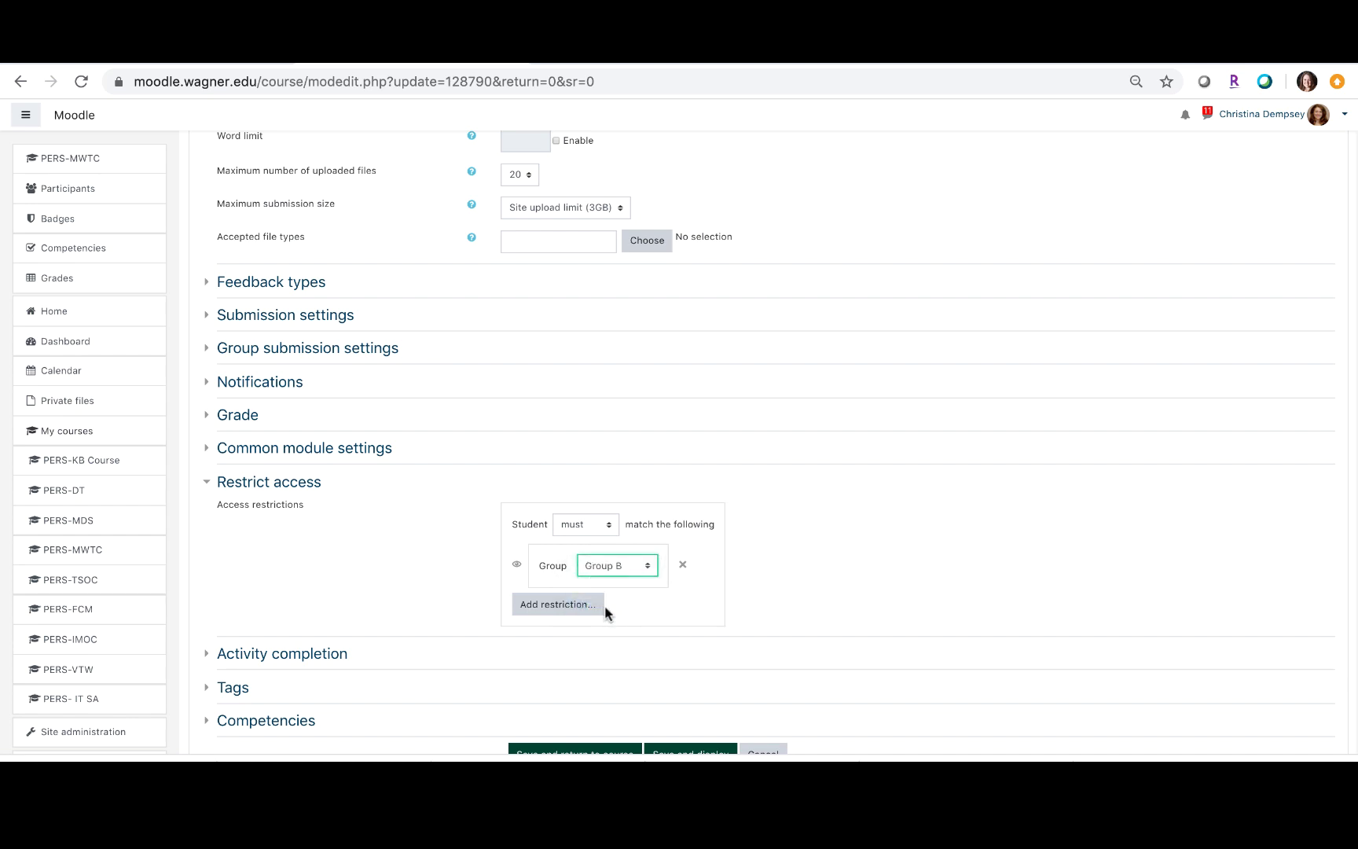
pyautogui.click(518, 568)
pyautogui.scroll(-3, 717, 633)
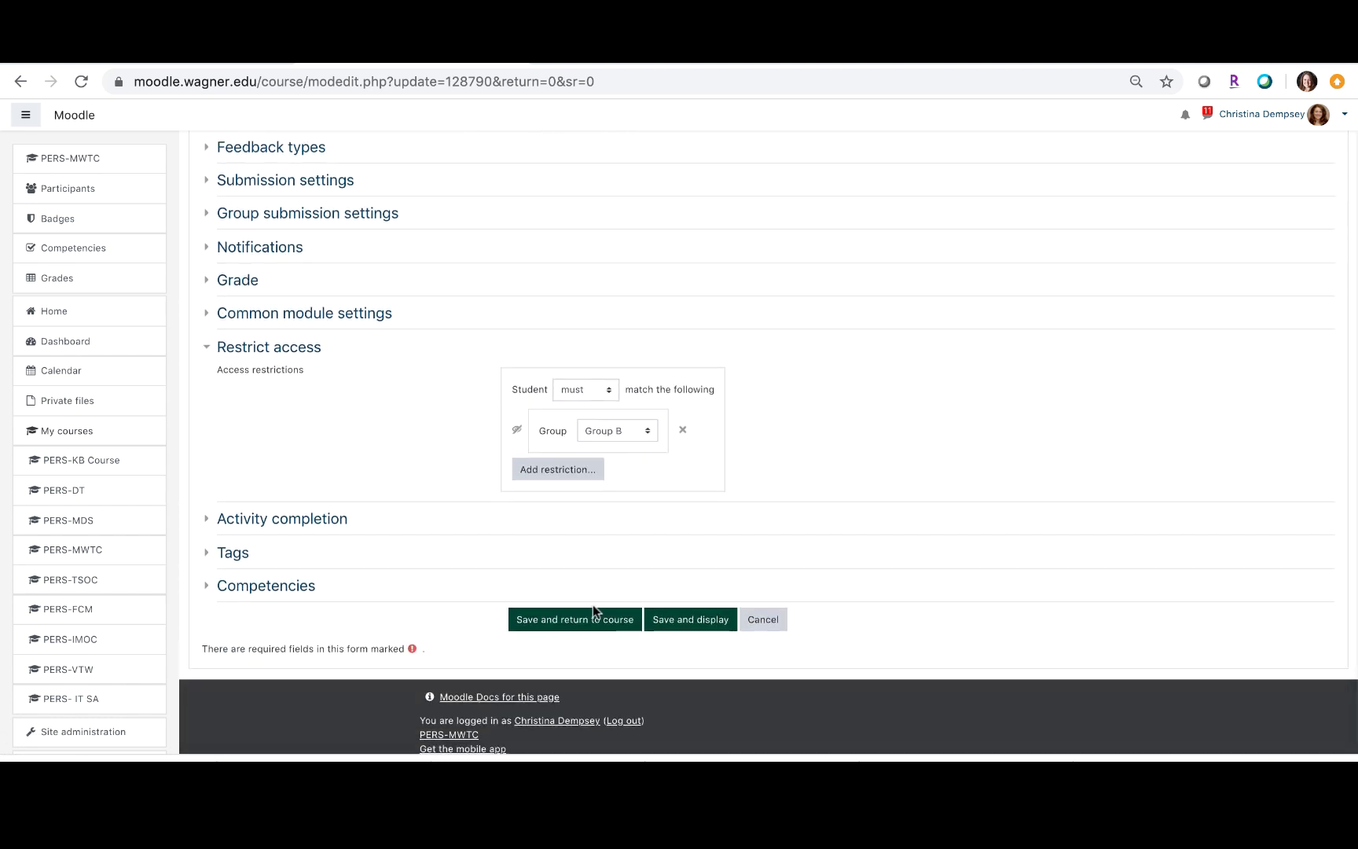
pyautogui.click(596, 622)
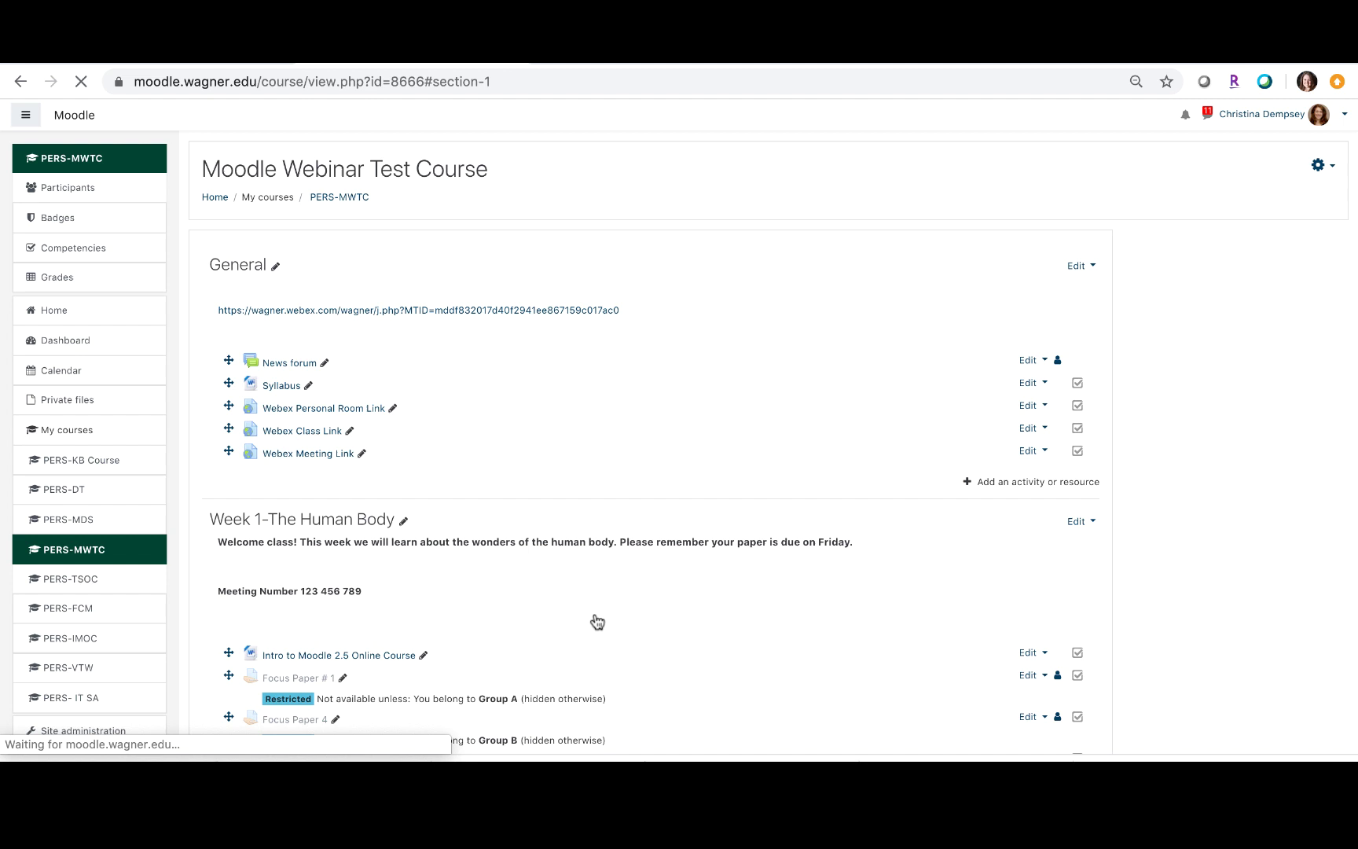